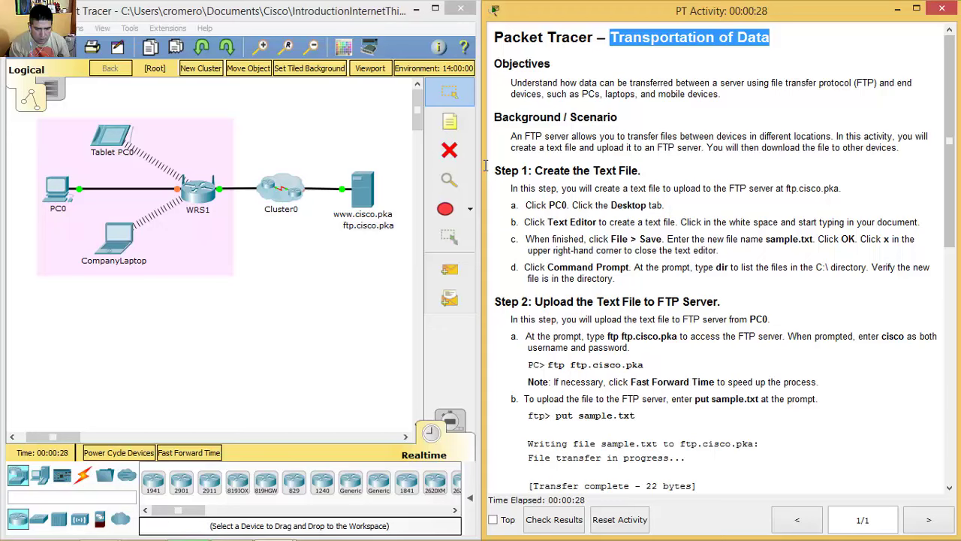
Step: Read through the activity Objectives on file transfer protocol (FTP) between devices
scroll(485, 167, down, 1)
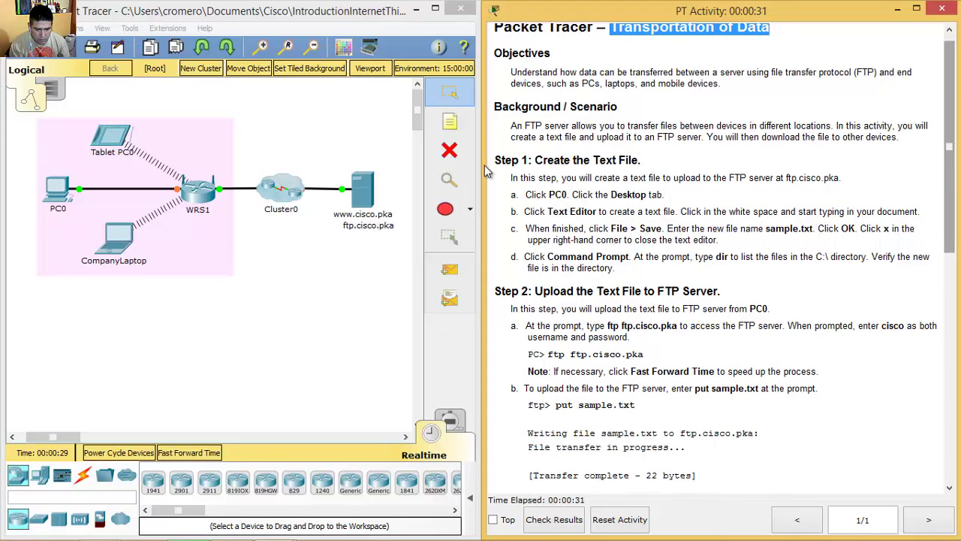
key(shift+ctrl+Right)
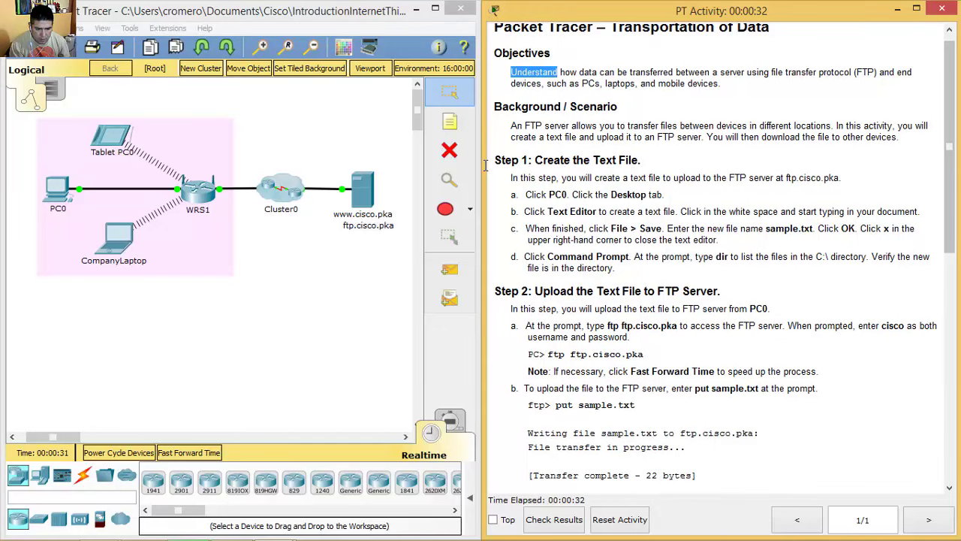
key(shift+Right)
key(shift+Right)
key(shift+Right)
key(shift+Right)
key(shift+Right)
key(shift+Right)
key(shift+Right)
key(shift+Right)
key(shift+Right)
key(shift+Right)
key(shift+Right)
key(shift+Right)
key(shift+Right)
key(shift+Right)
key(shift+Right)
key(shift+Right)
key(shift+Right)
key(shift+Right)
key(shift+Right)
key(shift+Right)
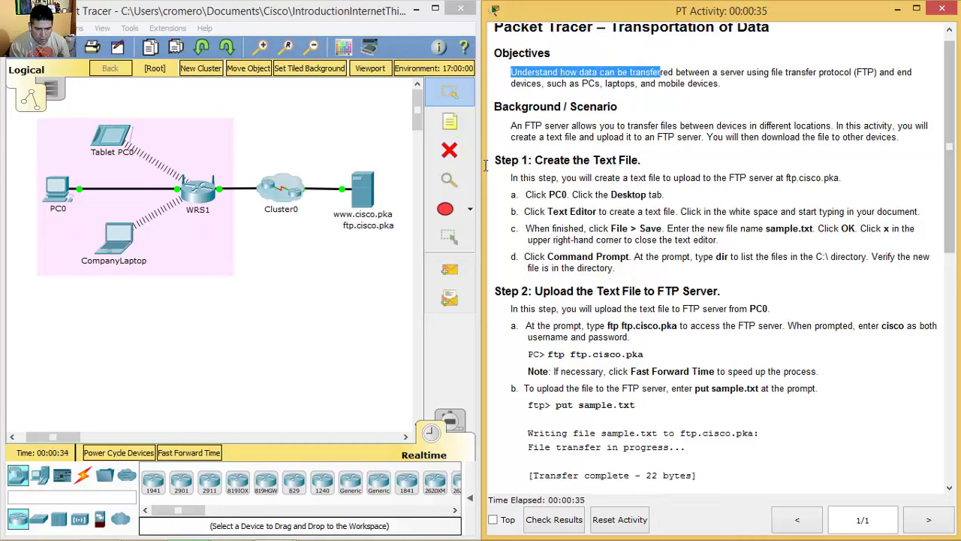
key(shift+Right)
key(shift+Right)
key(shift+Right)
key(shift+Right)
key(shift+Right)
key(shift+Right)
key(shift+Right)
key(shift+Right)
key(shift+Right)
key(shift+Right)
key(shift+Right)
key(shift+Right)
key(shift+Right)
key(shift+Right)
key(shift+Right)
key(shift+Right)
key(shift+Right)
key(shift+Right)
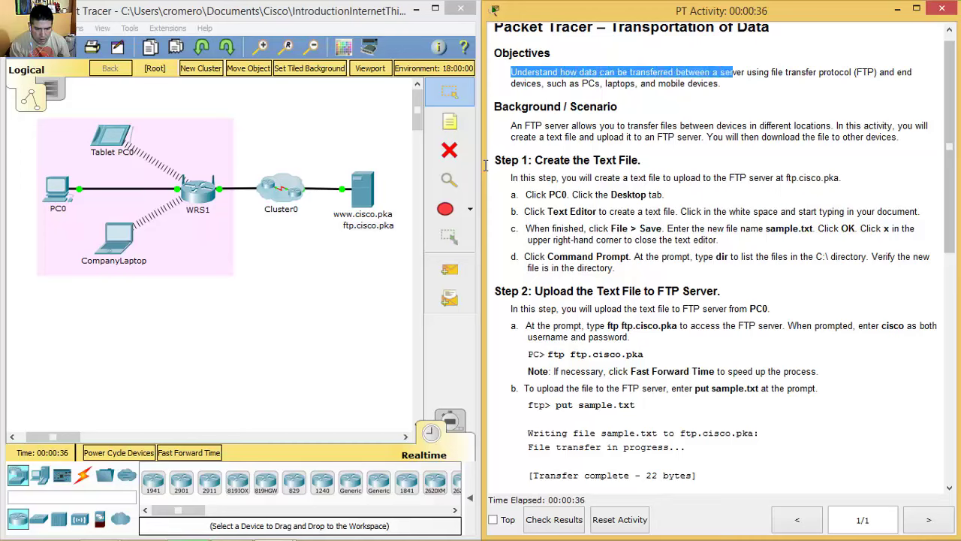
key(shift+Right)
key(shift+Right)
key(shift+Right)
key(shift+Right)
key(shift+Right)
key(shift+Right)
key(shift+Right)
key(shift+Right)
key(shift+Right)
key(shift+Right)
key(shift+Right)
key(shift+Right)
key(shift+Right)
key(shift+Right)
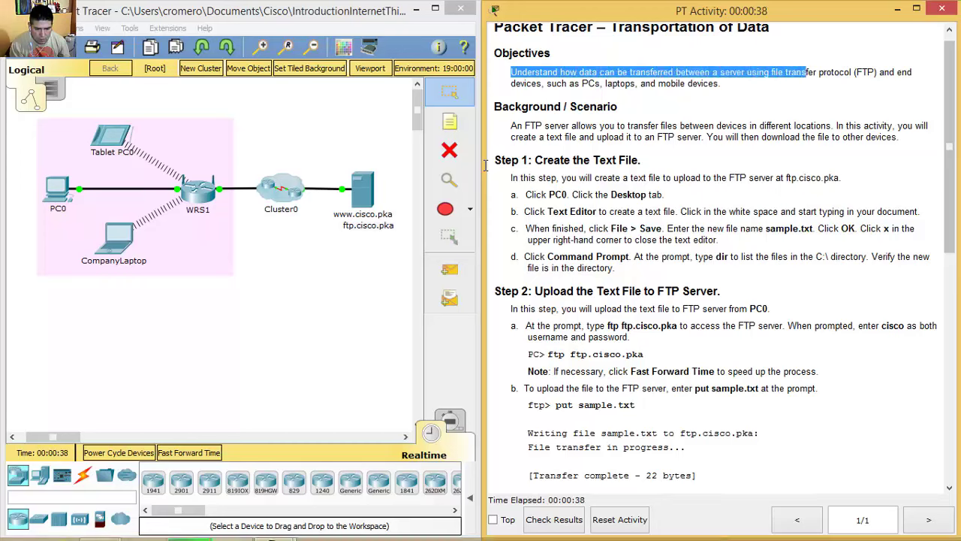
key(shift+Right)
key(shift+Right)
key(shift+Right)
key(shift+Right)
key(shift+Right)
key(shift+Right)
key(shift+Right)
key(shift+Right)
key(shift+Right)
key(shift+Right)
key(shift+Right)
key(shift+Right)
key(shift+Right)
key(shift+Right)
key(shift+Right)
key(shift+Right)
key(shift+Right)
key(shift+Right)
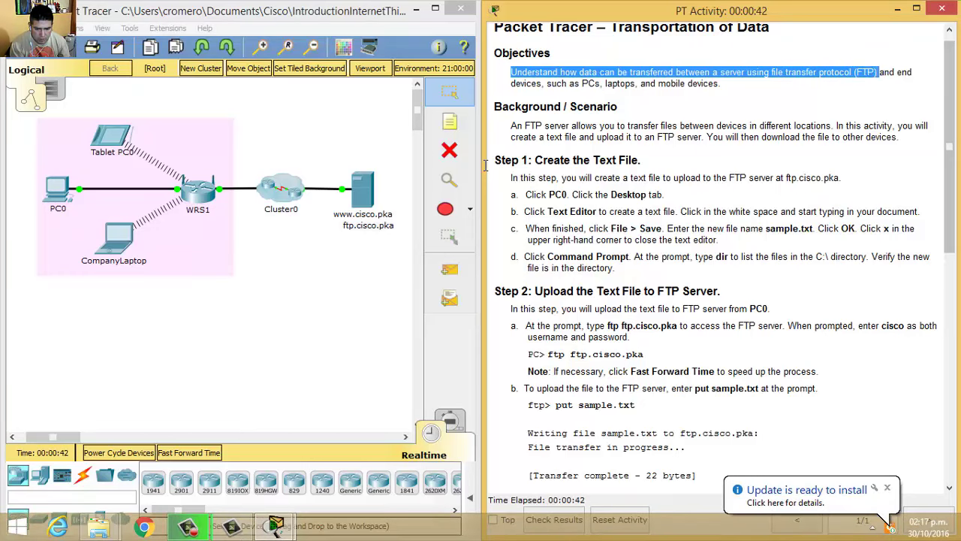
key(shift+Down)
key(shift+Left)
key(shift+Left)
key(shift+Left)
key(shift+Left)
key(shift+Left)
key(shift+Left)
key(shift+Left)
key(shift+Left)
key(shift+Left)
key(shift+Left)
key(shift+Left)
key(shift+Left)
key(shift+Left)
key(shift+Left)
key(shift+Left)
key(shift+Left)
key(shift+Left)
key(shift+Left)
key(shift+Left)
key(shift+Left)
key(shift+Left)
key(shift+Left)
key(shift+Left)
key(shift+Left)
key(shift+Left)
key(shift+Left)
key(shift+Left)
key(shift+Right)
key(shift+Right)
key(shift+Right)
key(shift+Right)
key(shift+Right)
key(shift+Right)
key(shift+Right)
key(shift+Right)
key(shift+Right)
key(shift+Right)
key(shift+Right)
key(shift+Right)
key(shift+Right)
key(shift+Right)
key(shift+Right)
key(shift+Right)
key(shift+Right)
key(shift+Right)
key(shift+Right)
key(shift+Right)
key(shift+Right)
key(shift+Right)
key(shift+Right)
key(shift+Right)
key(shift+Right)
key(shift+Right)
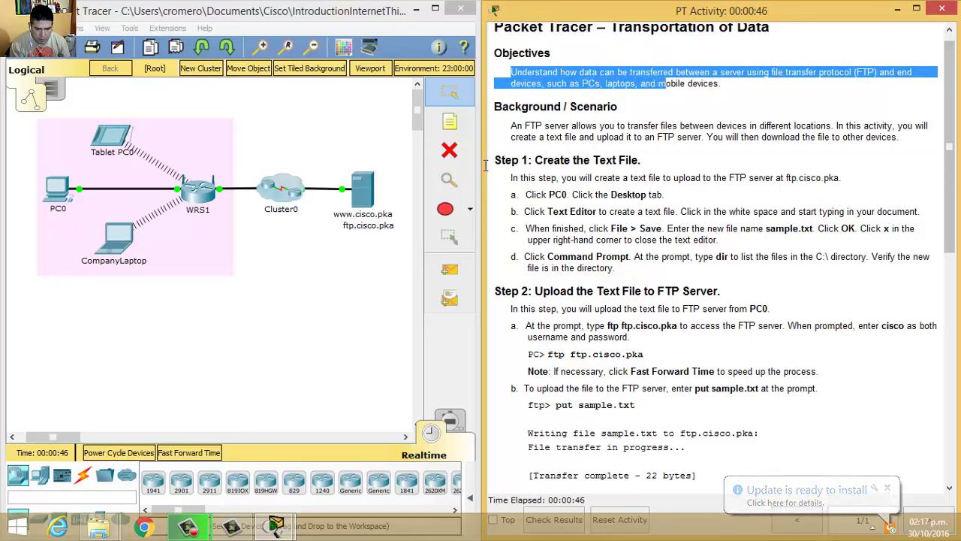
key(shift+Right)
key(shift+Right)
key(shift+Right)
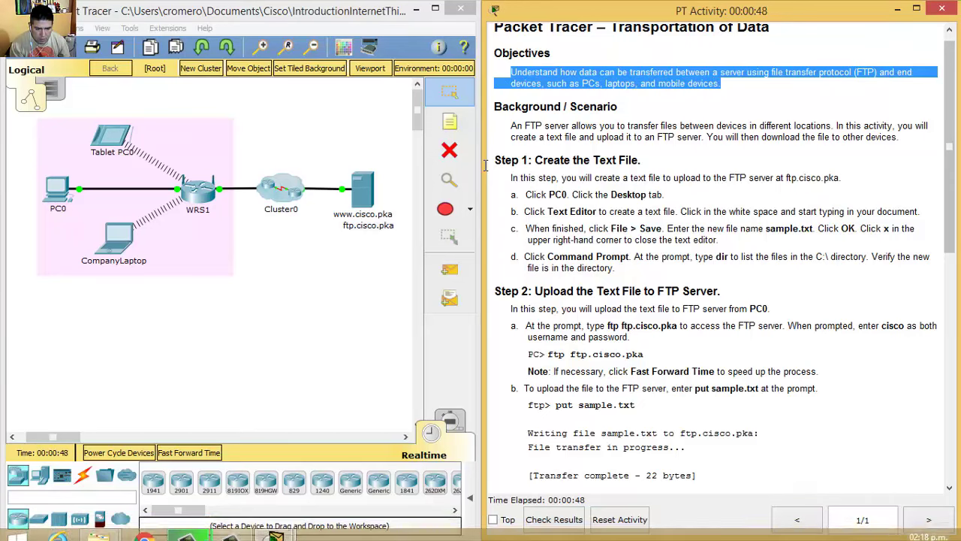
key(Left)
key(Right)
key(ctrl+shift+Right)
key(ctrl+shift+Right)
key(ctrl+shift+Right)
key(ctrl+shift+Right)
key(shift+Right)
key(shift+Right)
key(shift+Right)
key(shift+Right)
key(shift+Right)
key(shift+Right)
key(shift+Right)
key(shift+Right)
key(shift+Right)
key(shift+Right)
key(shift+Right)
key(shift+Right)
key(shift+Right)
key(shift+Right)
key(shift+Right)
key(shift+Right)
key(shift+Right)
key(shift+Right)
key(shift+Right)
key(shift+Right)
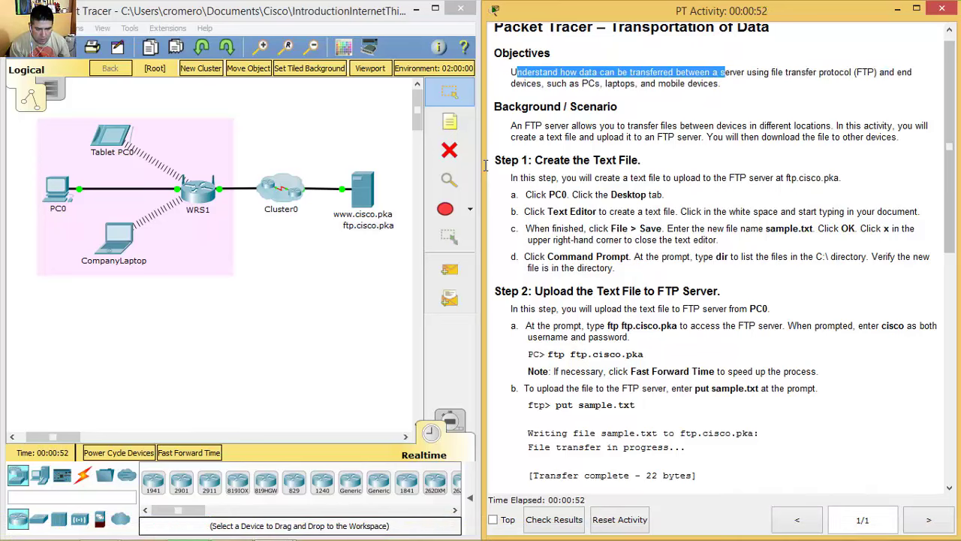
key(shift+Right)
key(shift+Right)
key(shift+Right)
key(shift+Right)
key(shift+Right)
key(shift+Right)
key(shift+Right)
key(shift+Right)
key(shift+Right)
key(shift+Right)
key(shift+Right)
key(shift+Right)
key(shift+Right)
key(shift+Right)
key(shift+Right)
key(shift+Right)
key(shift+Right)
key(shift+Right)
key(shift+Right)
key(shift+Right)
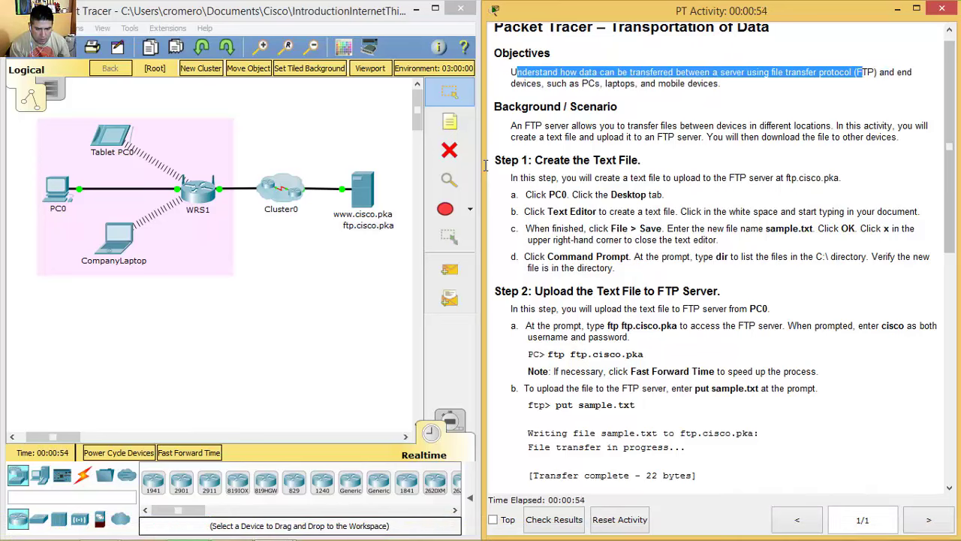
key(shift+Right)
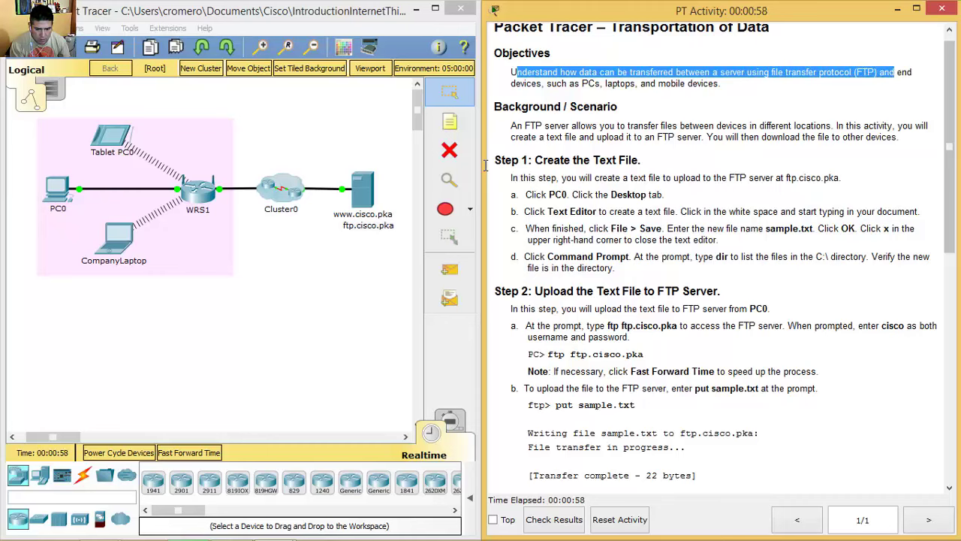
key(shift+Down)
key(shift+Down)
key(shift+Left)
key(shift+Left)
key(shift+Left)
key(shift+Left)
key(shift+Left)
key(shift+Left)
key(shift+Left)
key(shift+Left)
key(shift+Left)
key(shift+Left)
key(shift+Left)
key(shift+Left)
key(shift+Up)
key(shift+Right)
key(shift+Right)
key(shift+Right)
key(shift+Right)
key(shift+Right)
key(shift+Right)
key(shift+Right)
key(shift+Right)
key(shift+Right)
key(shift+Right)
key(shift+Right)
key(shift+Right)
key(shift+Right)
key(shift+Right)
key(shift+Right)
key(shift+Right)
key(shift+Right)
key(shift+Right)
key(shift+Right)
key(shift+Right)
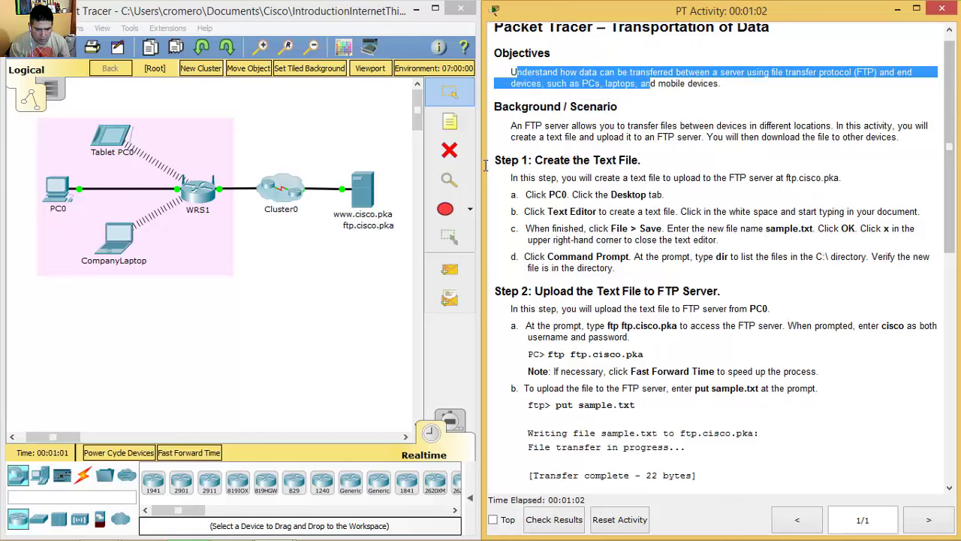
key(shift+Right)
key(shift+Right)
key(shift+Right)
key(shift+Right)
key(shift+Right)
key(shift+Right)
key(shift+Right)
key(shift+Right)
key(shift+Right)
key(shift+Right)
key(shift+Right)
key(shift+Right)
key(shift+Right)
key(shift+Right)
key(shift+Right)
key(shift+Right)
key(shift+Right)
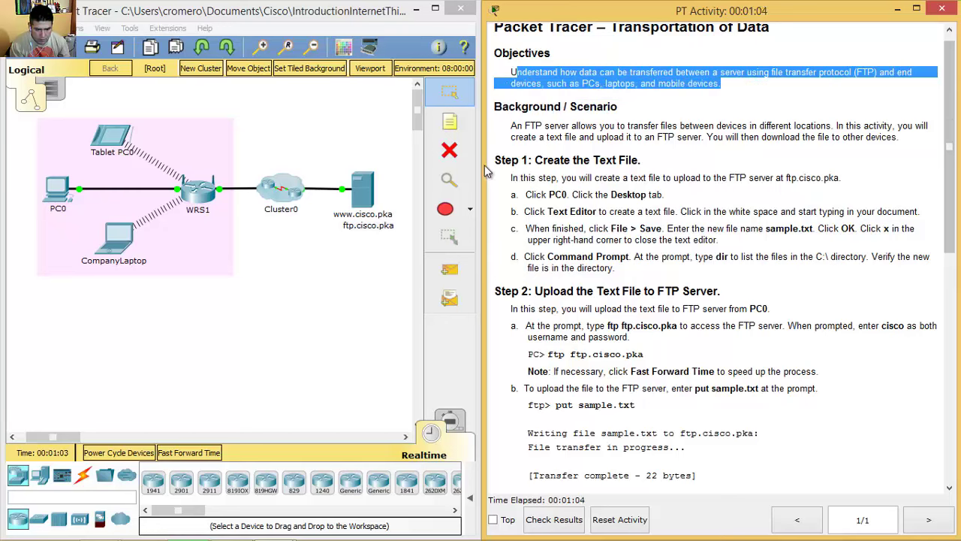
Step: Scroll to Step 1, Create the Text File, and read the Click PC0 instruction
scroll(484, 172, down, 1)
scroll(484, 171, down, 3)
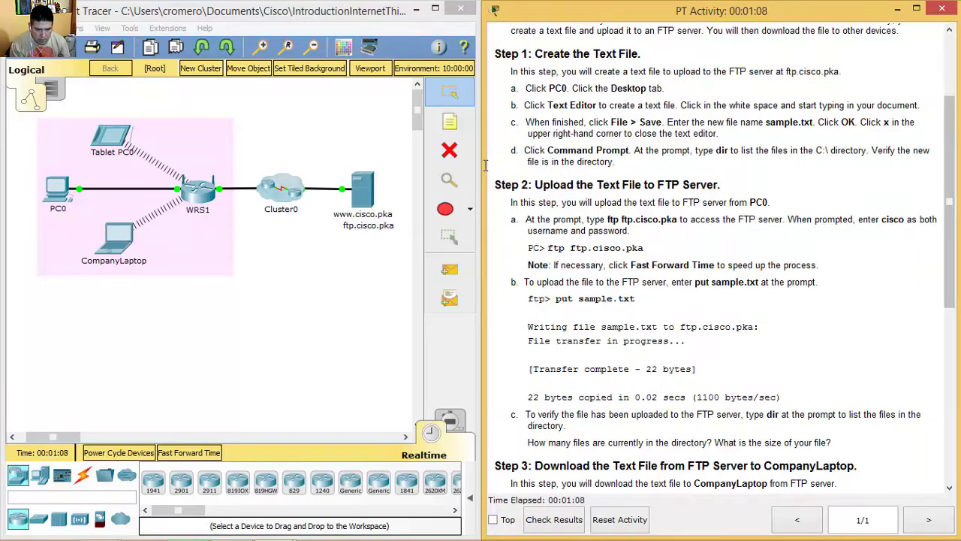
key(shift+Right)
key(shift+Right)
key(shift+Right)
key(shift+Right)
key(shift+Right)
key(shift+Right)
key(shift+Right)
key(shift+Right)
key(shift+Right)
key(shift+Right)
key(shift+Right)
key(shift+Right)
key(shift+Right)
key(shift+Right)
key(shift+Right)
key(shift+Right)
key(shift+Right)
key(shift+Right)
key(shift+Right)
key(shift+Right)
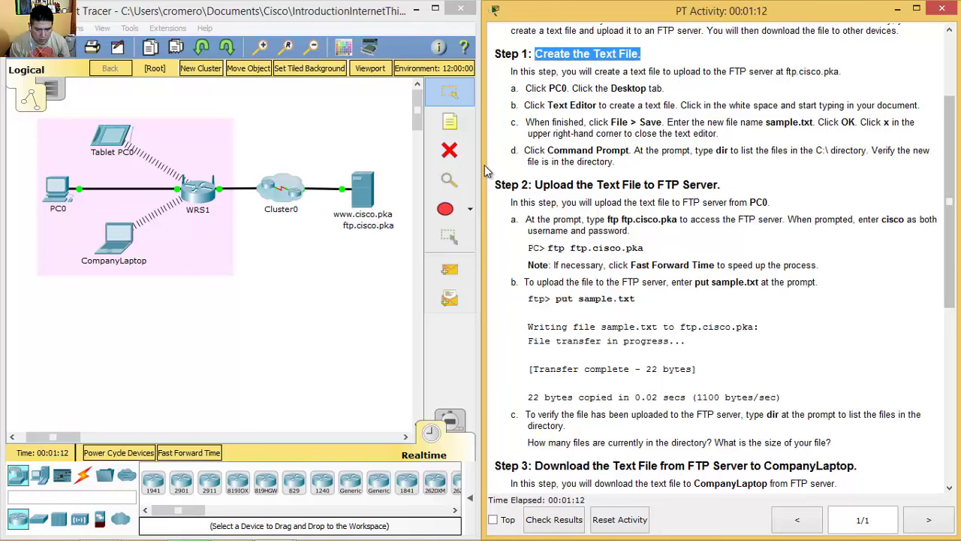
key(Down)
key(Down)
key(Home)
key(shift+Right)
key(shift+Right)
key(shift+Right)
key(shift+Right)
key(shift+Right)
key(shift+Right)
key(shift+Right)
key(shift+Right)
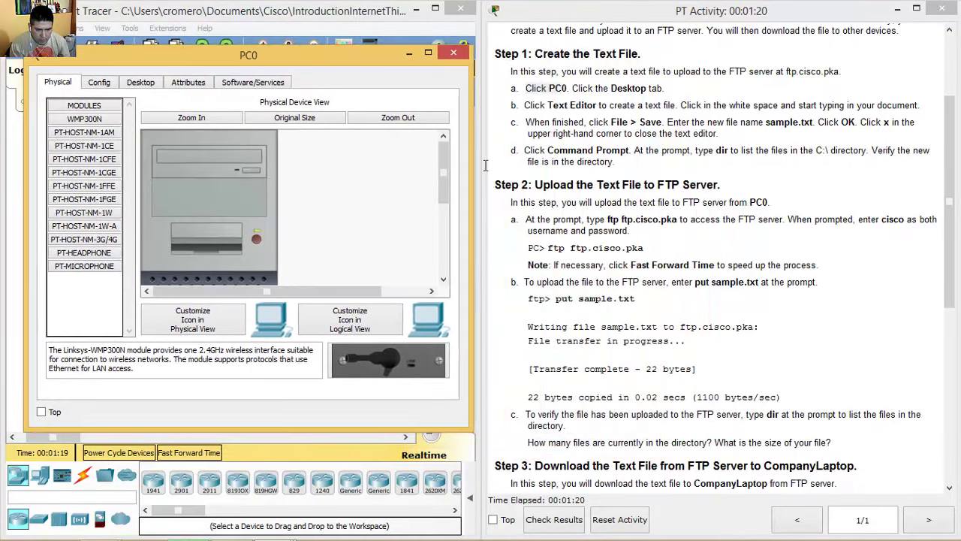
Step: Open PC0 and bring up its Text Editor with a blank document, following step 1b
click(484, 165)
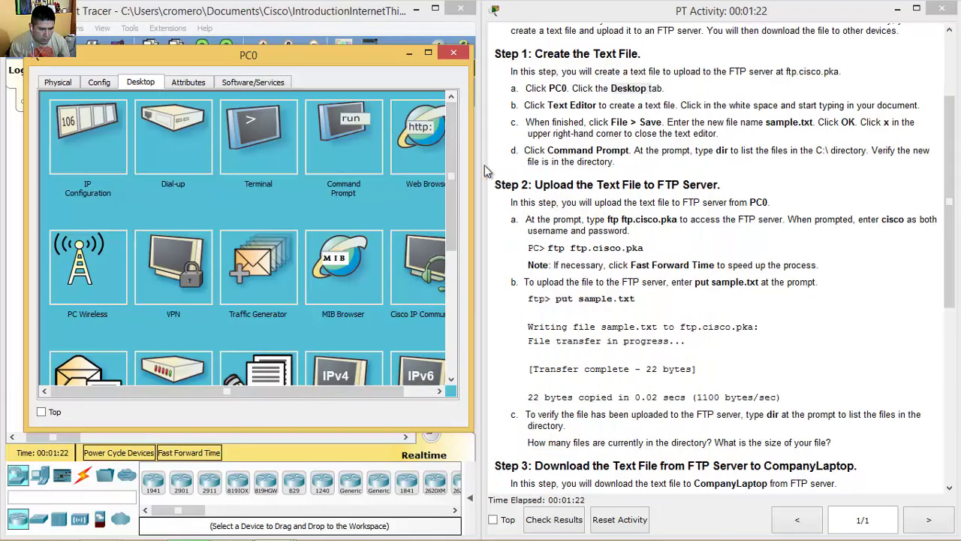
drag(547, 105, 595, 105)
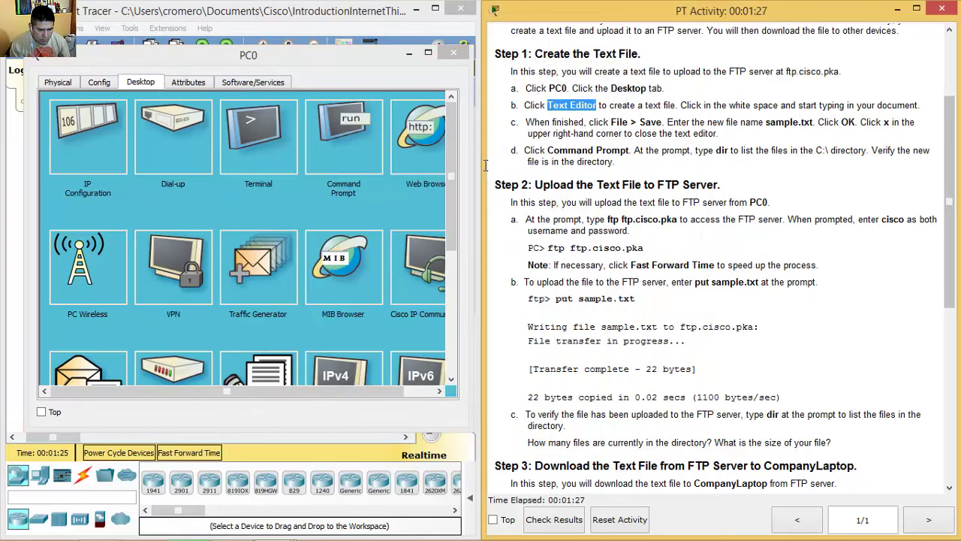
scroll(248, 240, down, 5)
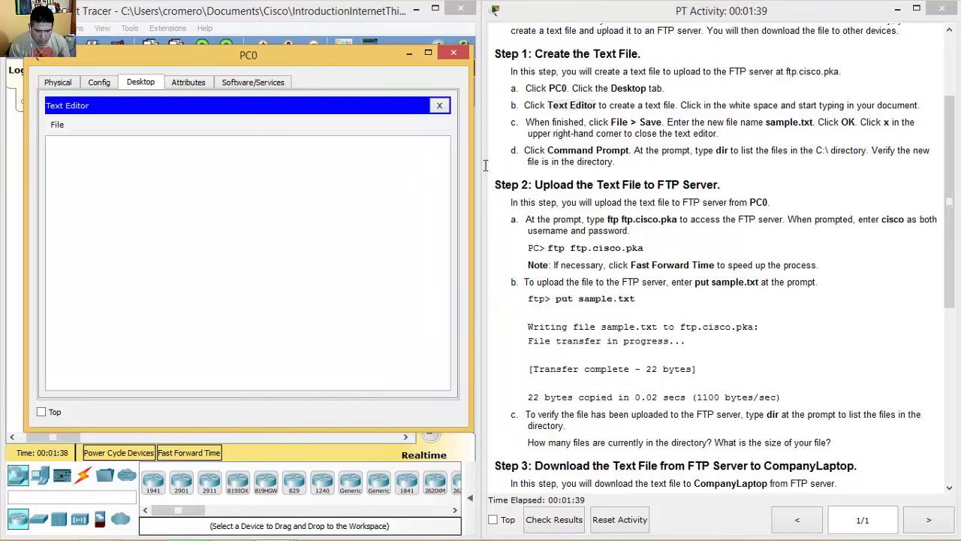
drag(681, 105, 918, 105)
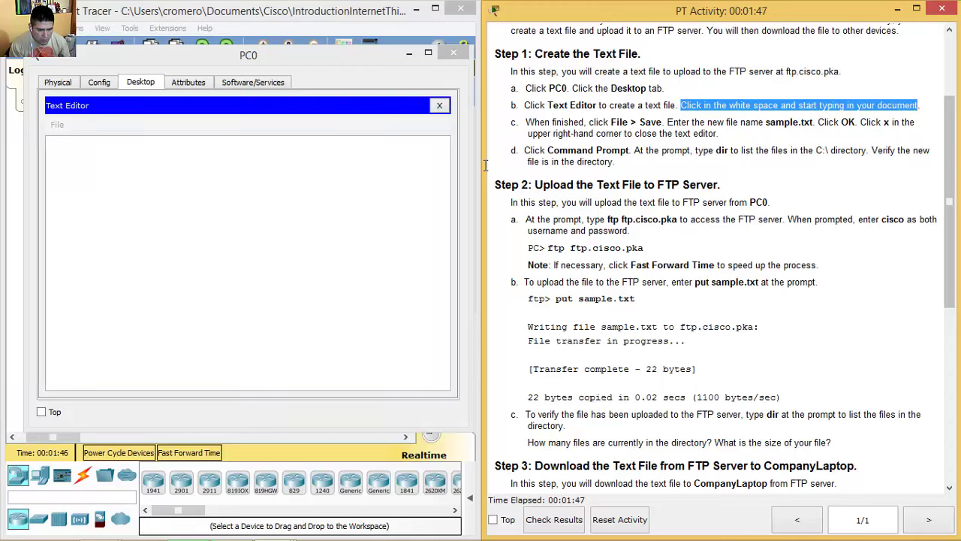
key(alt+Tab)
Step: Type the note 'Hello IT friends! Hola amigos de IT!' in PC0's Text Editor
text(H)
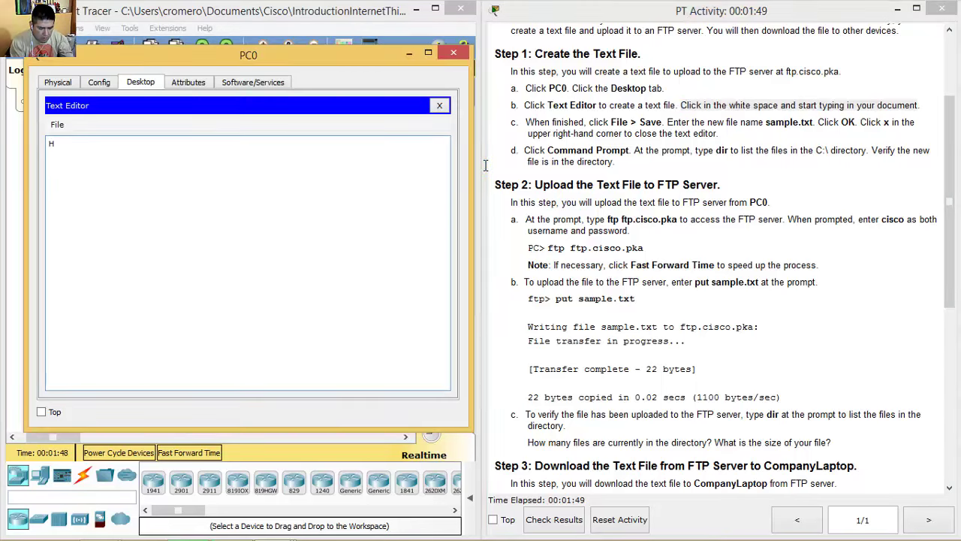
text(ello)
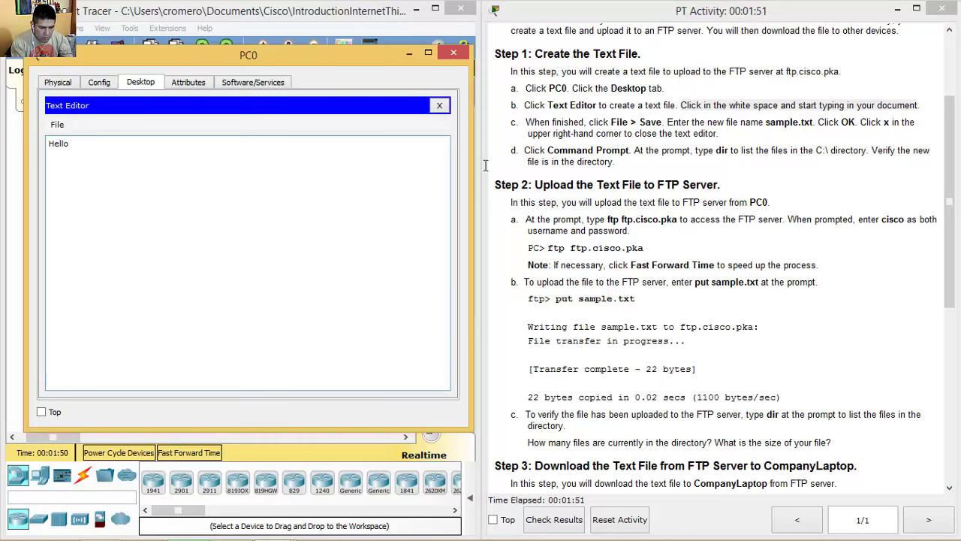
text( friends)
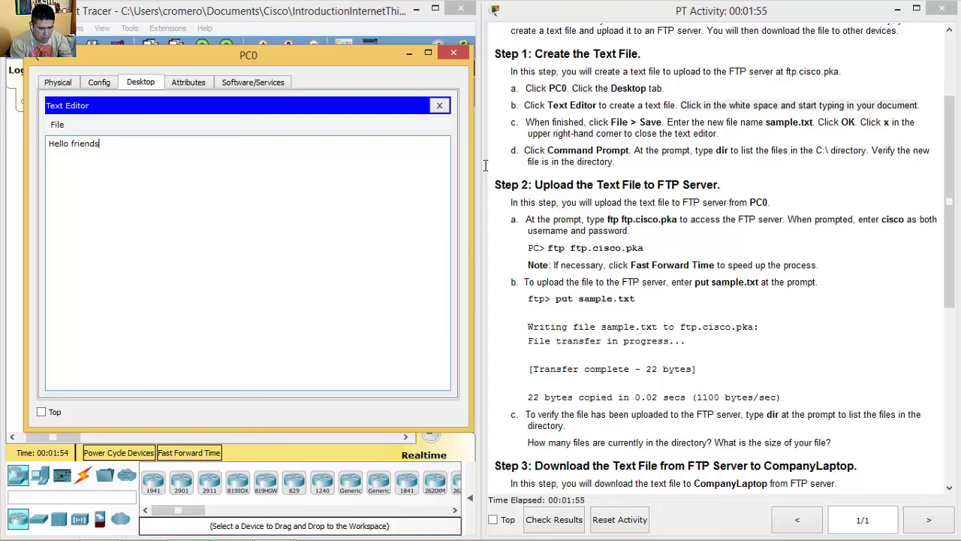
key(ctrl+Left)
key(ctrl+Left)
text(IT friends! )
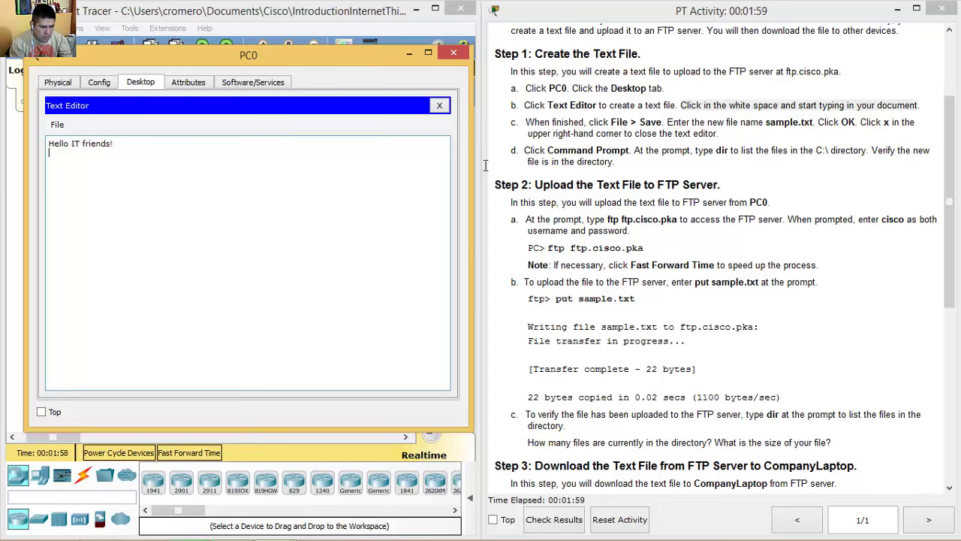
text(Hola Amigos de)
key(BackSpace)
key(BackSpace)
key(BackSpace)
key(BackSpace)
key(BackSpace)
key(BackSpace)
key(BackSpace)
key(BackSpace)
key(BackSpace)
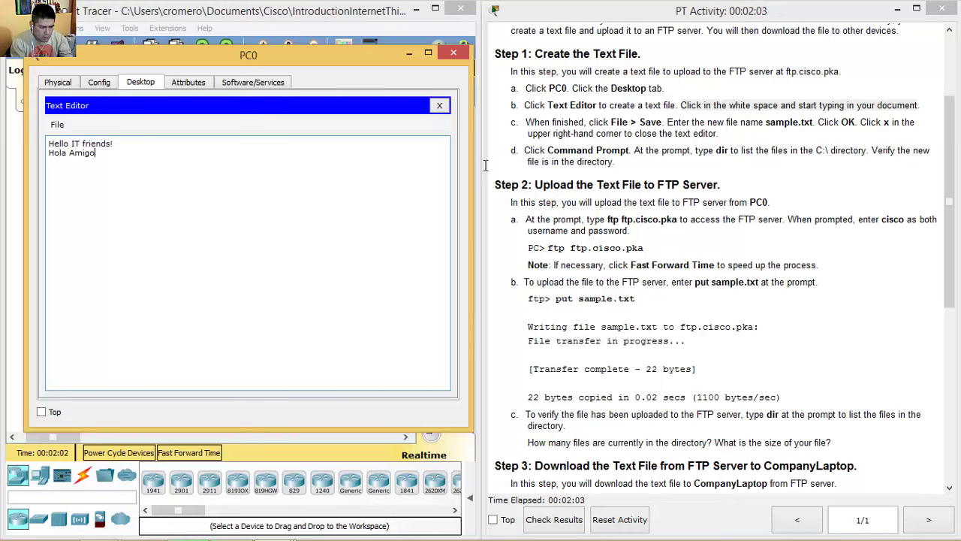
text(amigos de IT!)
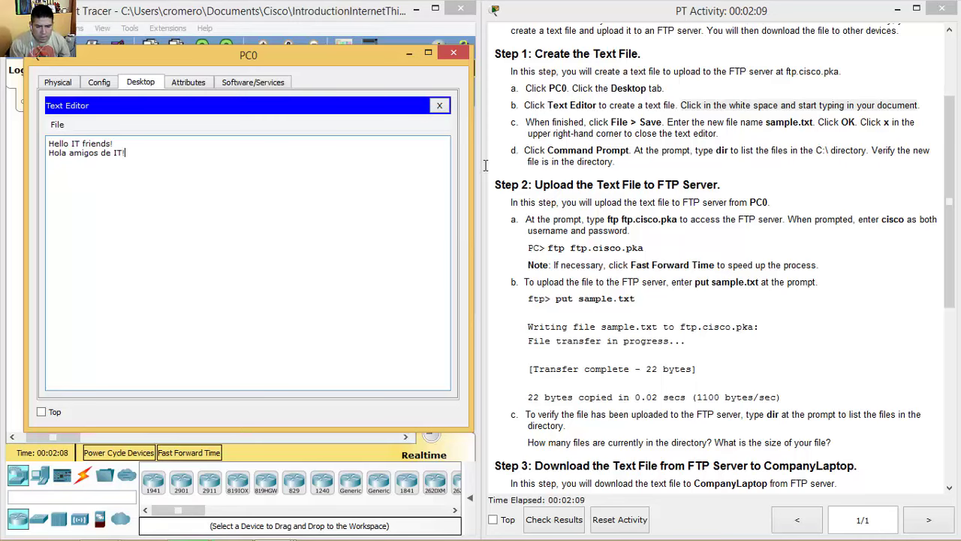
Step: Save the note as sample.txt and close the Text Editor
click(486, 165)
drag(593, 121, 663, 122)
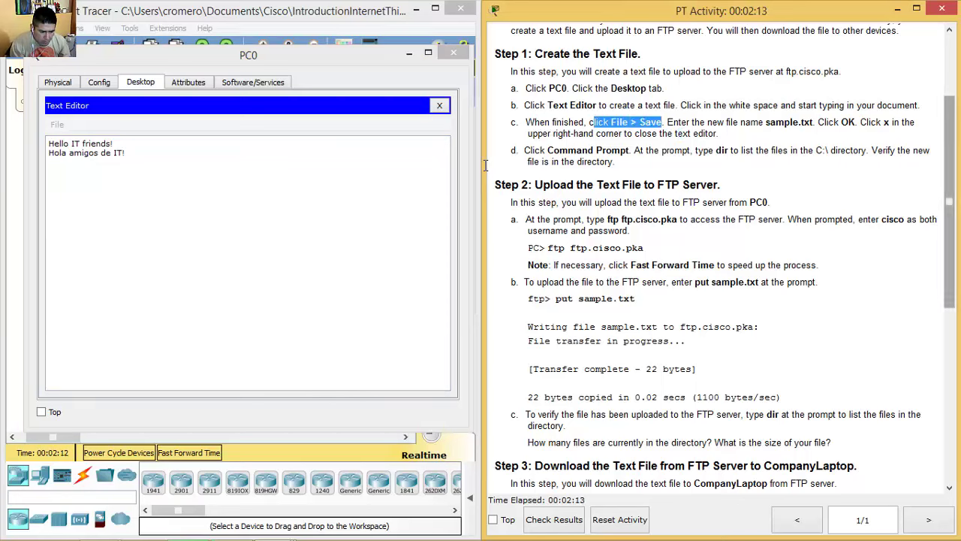
key(alt+Tab)
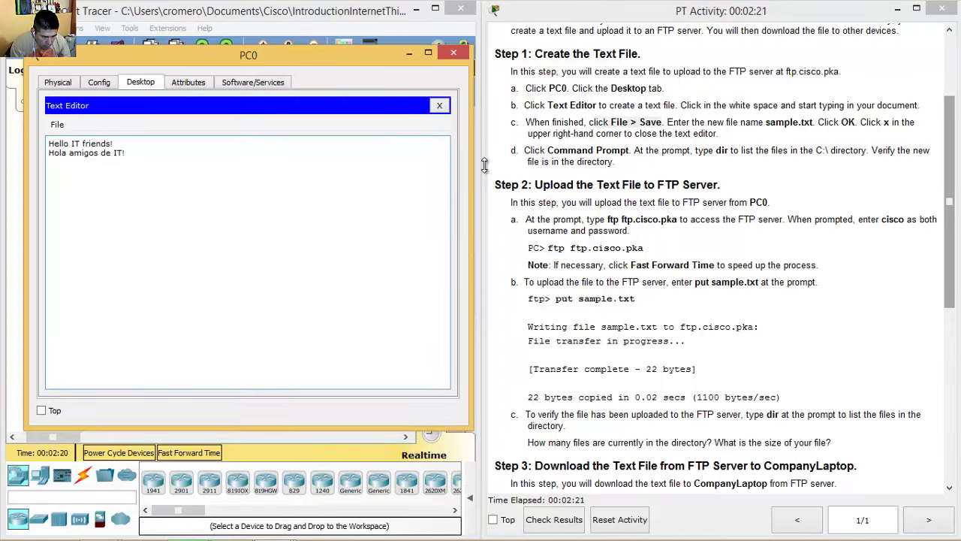
key(alt+f)
key(Down)
key(Down)
key(Return)
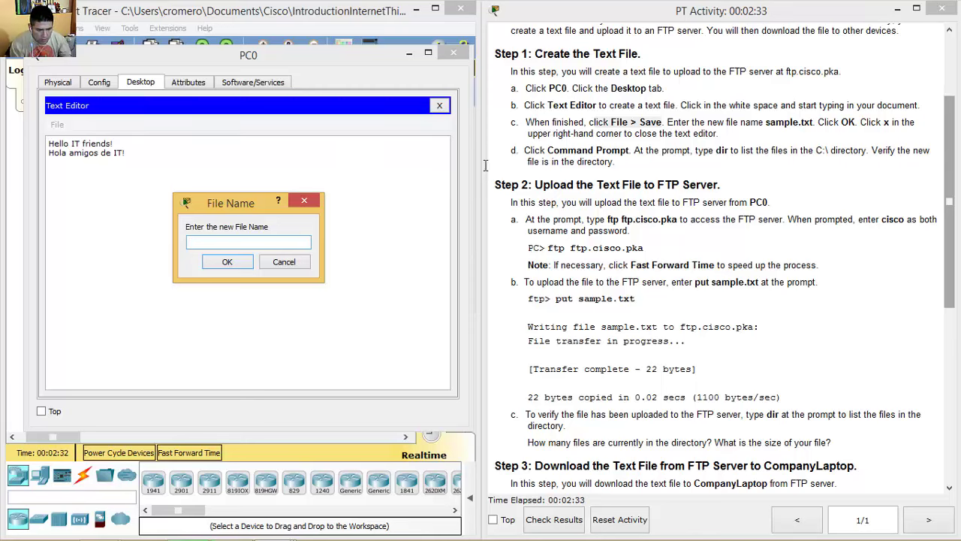
text(samp)
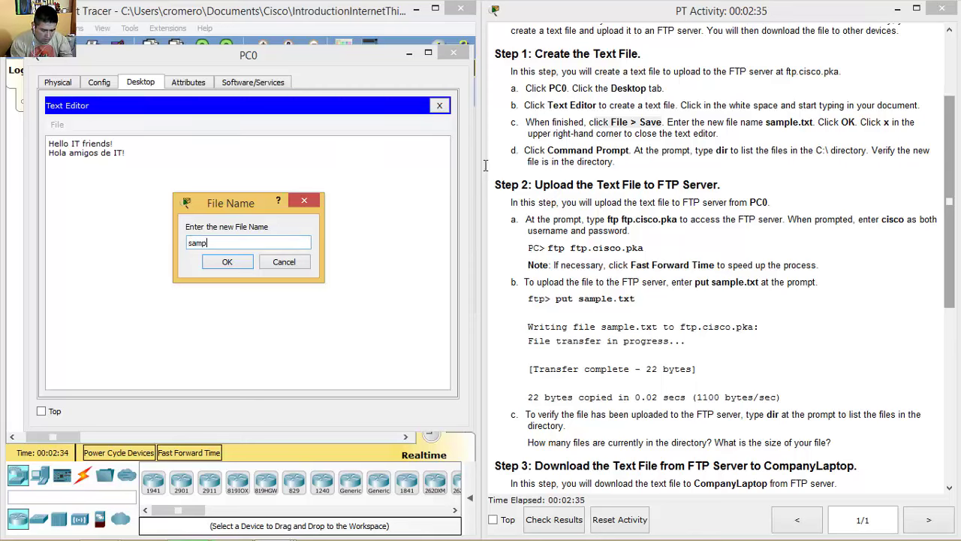
text(le.txt)
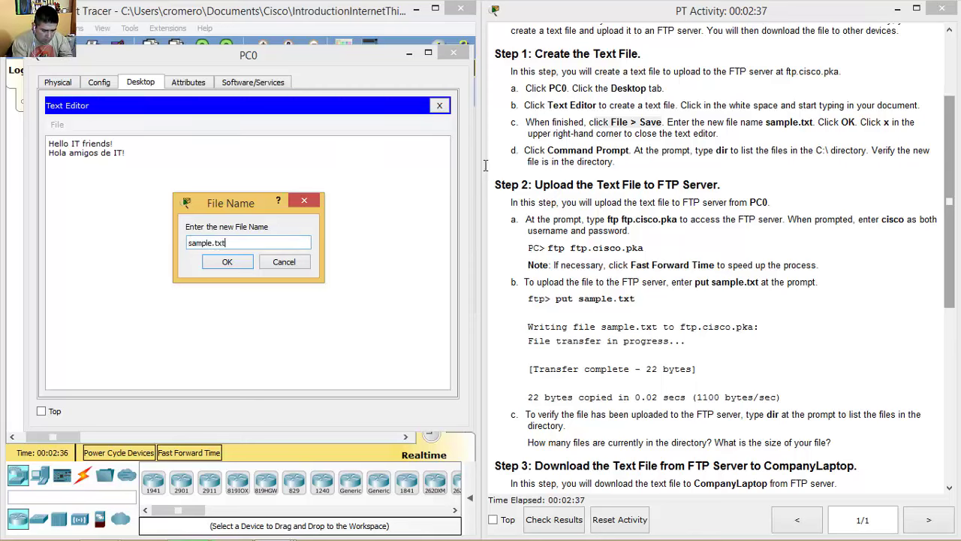
key(Return)
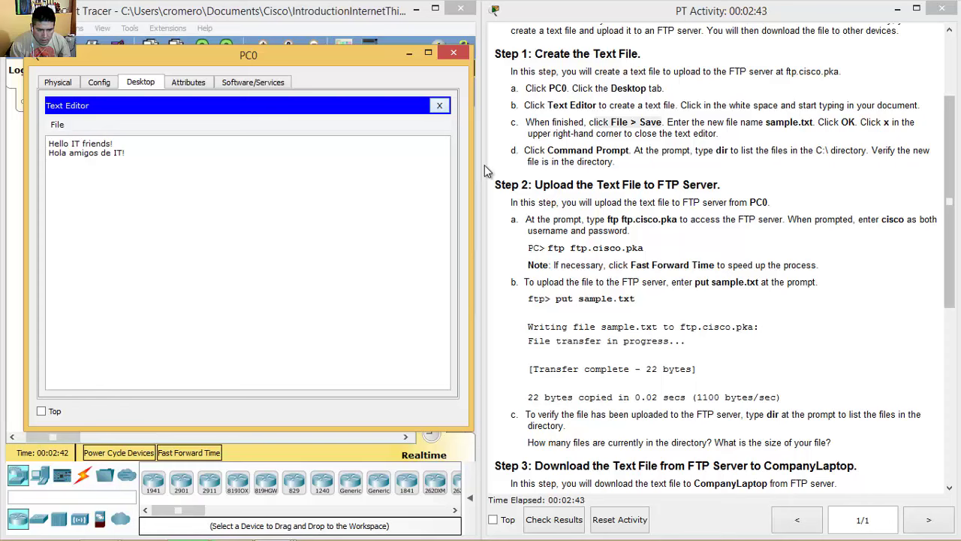
key(Escape)
Step: Open PC0's Command Prompt alongside the step 1d instructions
drag(547, 150, 621, 150)
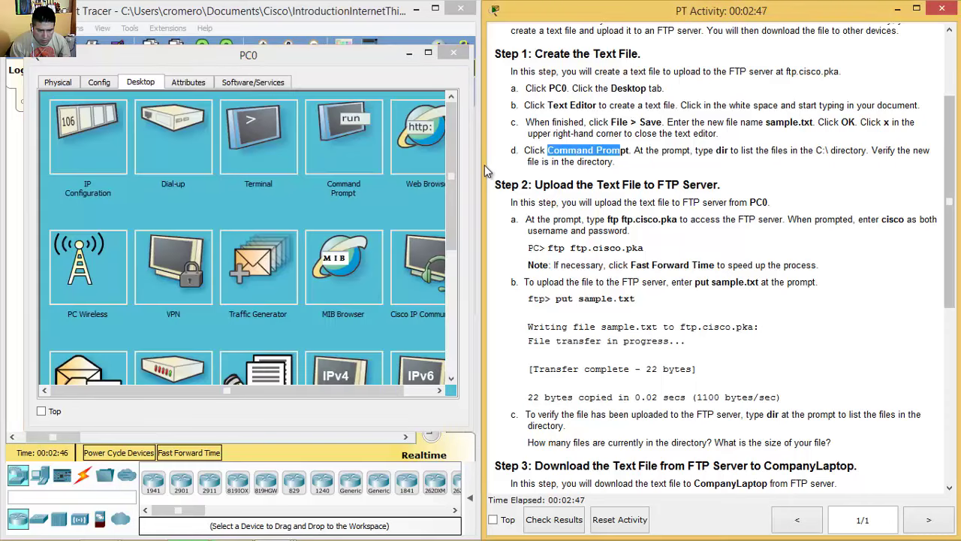
key(alt+Tab)
key(Return)
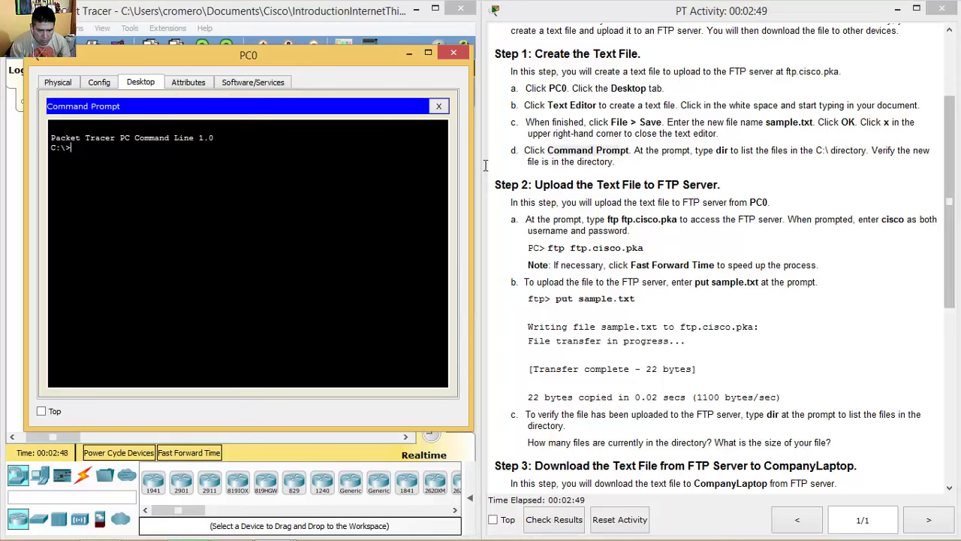
drag(716, 151, 871, 150)
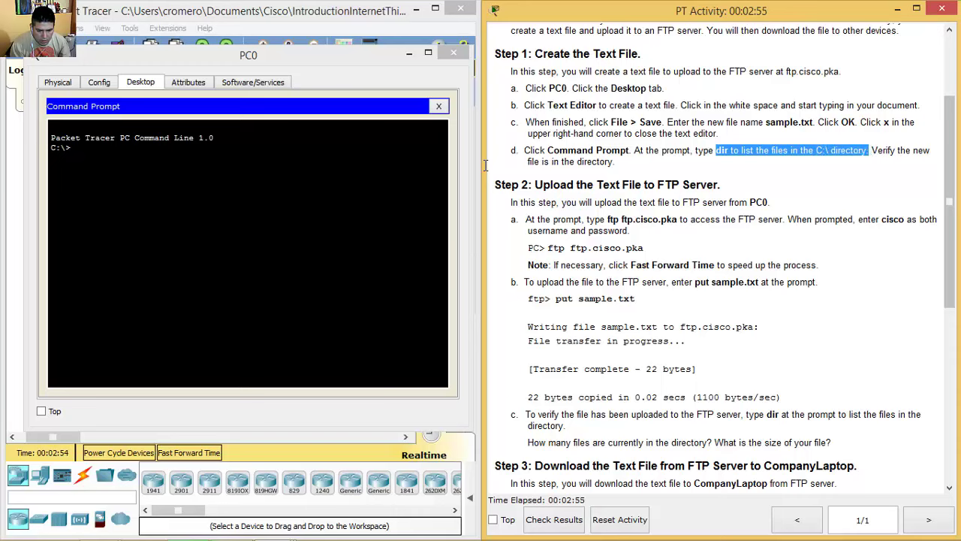
key(alt+Tab)
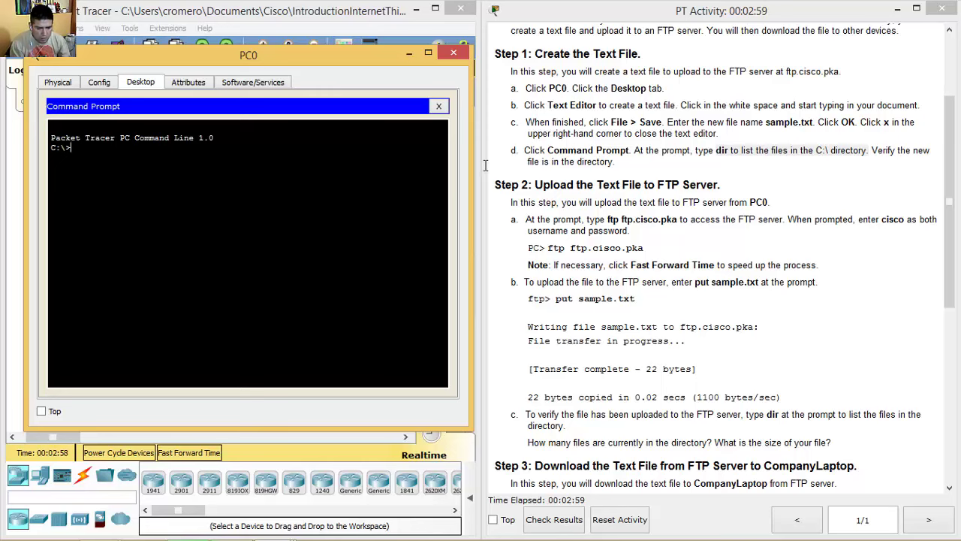
key(alt+Tab)
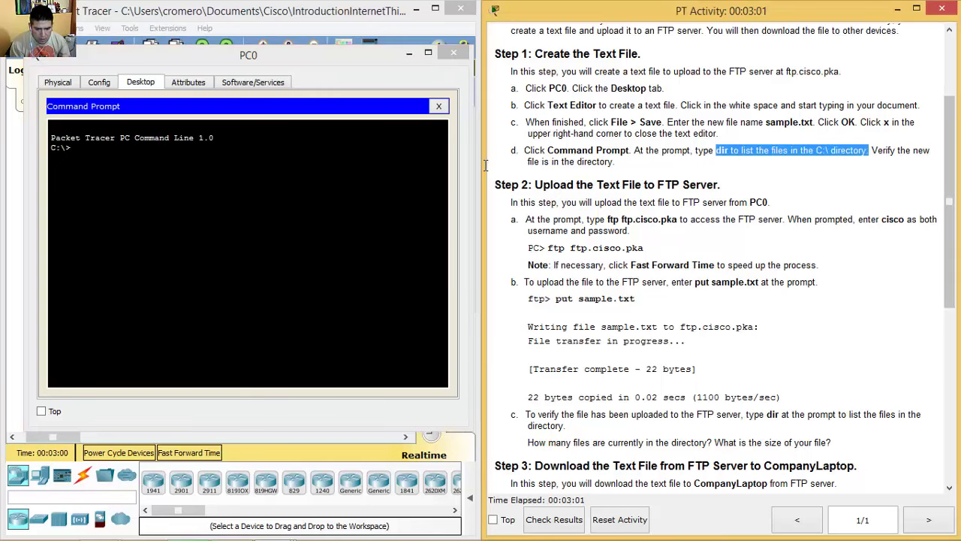
click(485, 165)
key(shift+Right)
key(shift+Right)
key(shift+Right)
key(shift+Right)
key(shift+Right)
key(shift+Right)
key(shift+Right)
key(shift+Right)
key(shift+Right)
key(shift+Right)
key(shift+Right)
key(shift+Right)
key(shift+Right)
key(shift+Right)
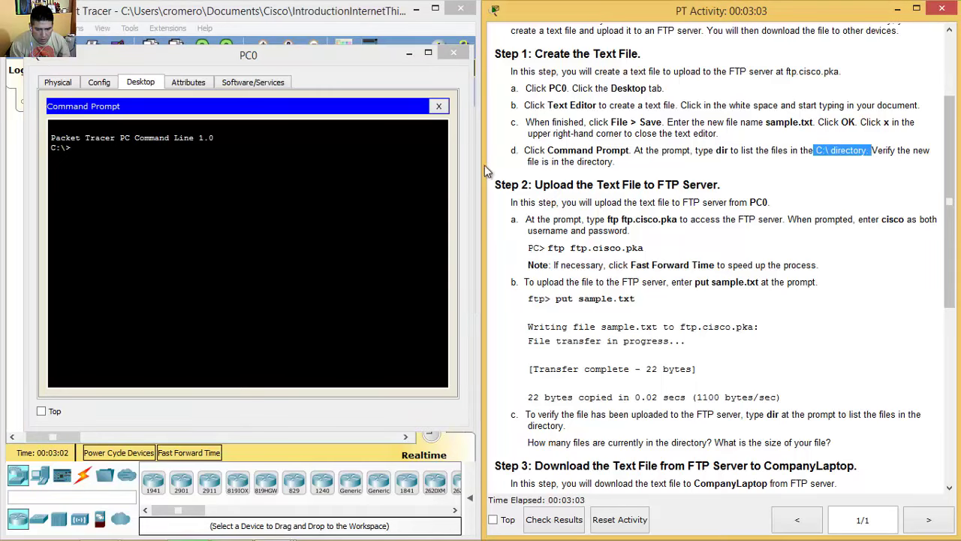
key(alt+Tab)
Step: Run dir to list C:\ with sample.txt at 36 bytes, then enter ftp ftp.cisco.pka
text(dir)
key(Return)
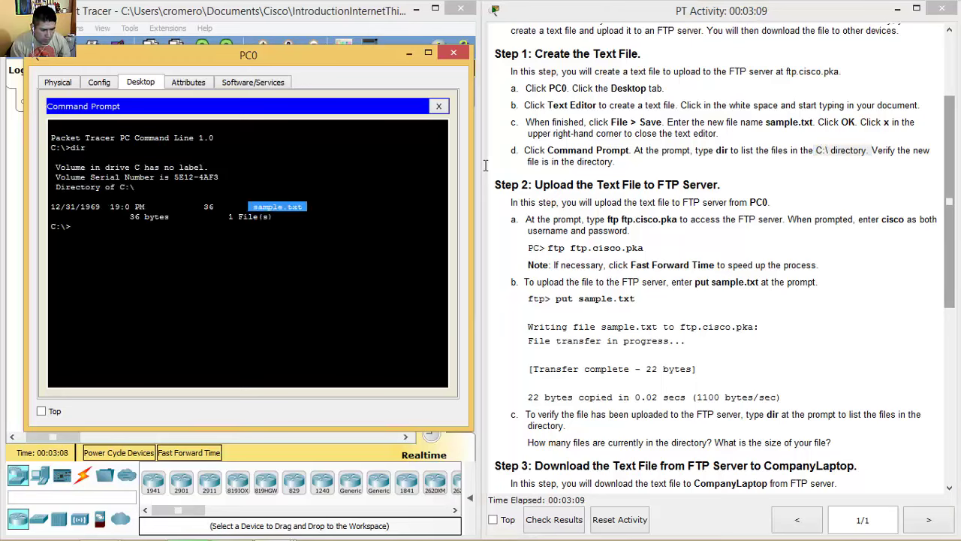
key(alt+Tab)
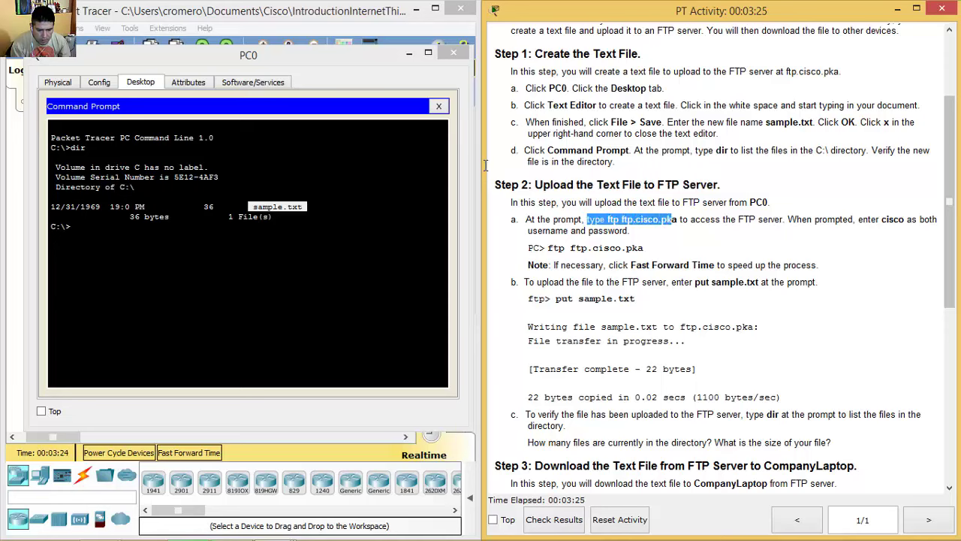
text(ftp)
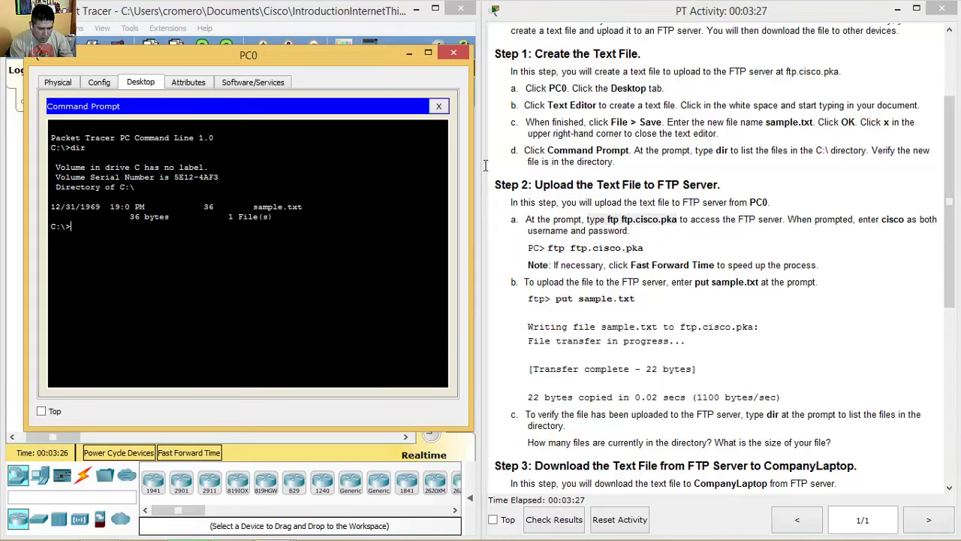
text( ftp)
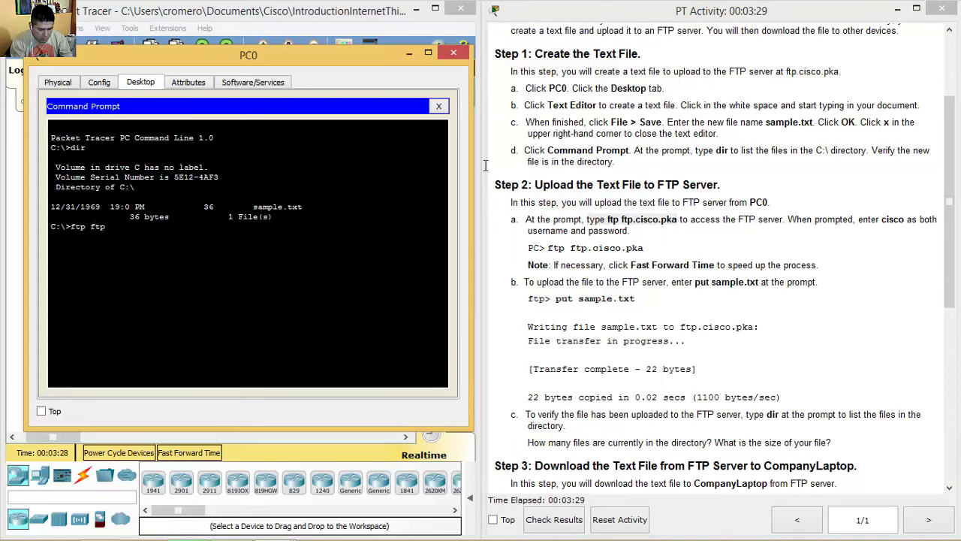
text(.cisco.pka)
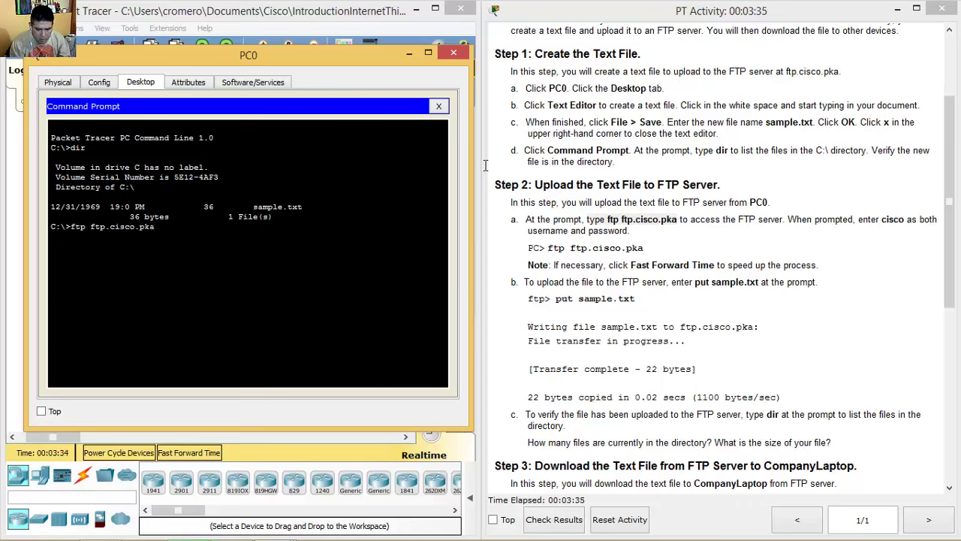
Step: Connect PC0 to ftp.cisco.pka and log in with the lab credentials at the ftp> prompt
key(Return)
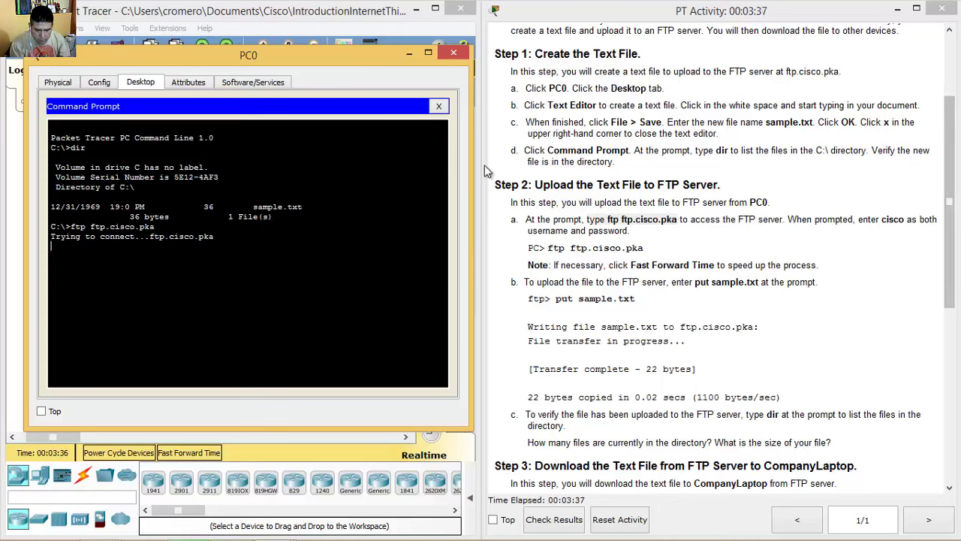
click(486, 165)
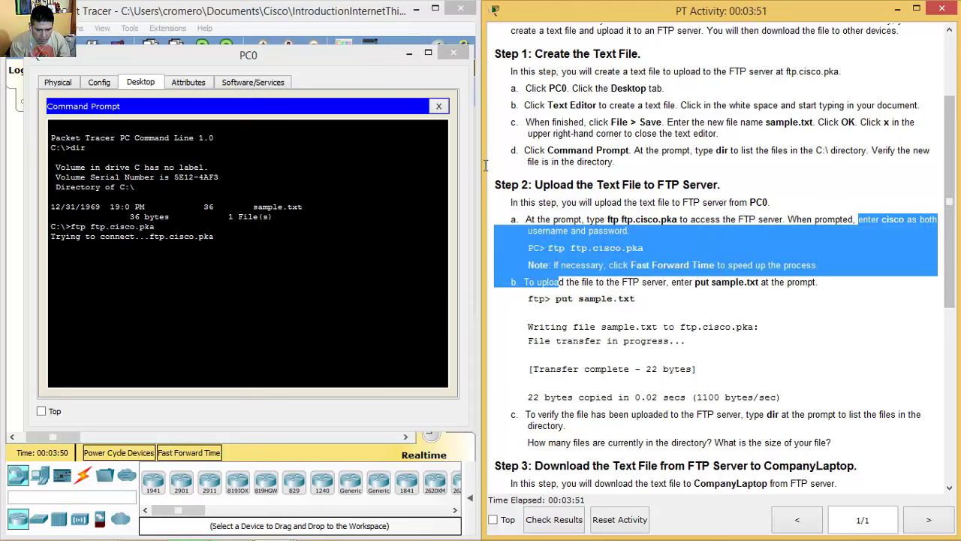
drag(858, 219, 628, 230)
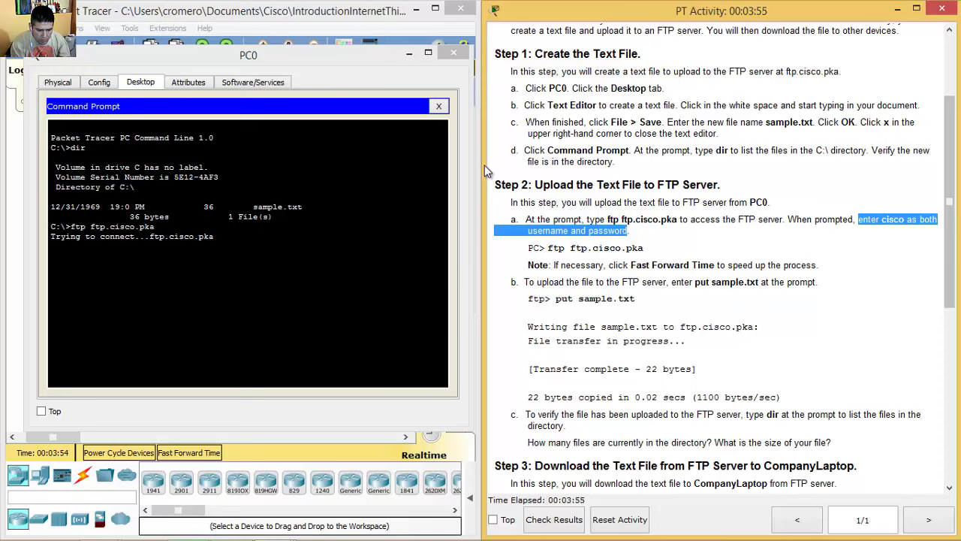
key(alt+Tab)
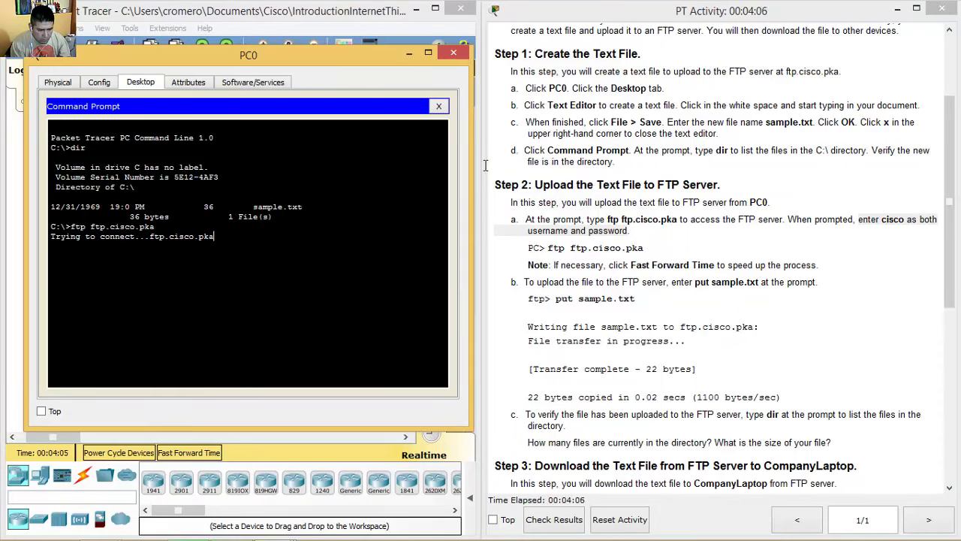
text(cisco)
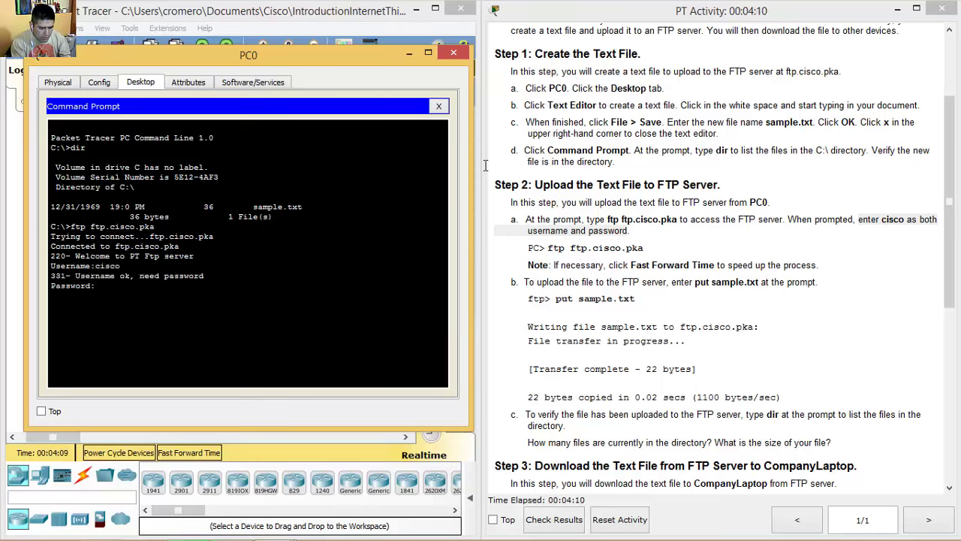
key(Return)
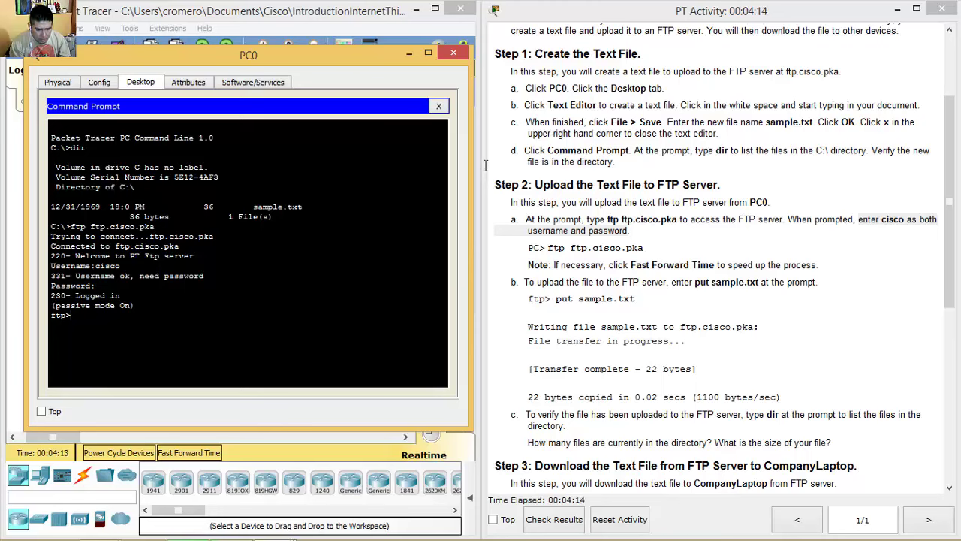
drag(525, 281, 816, 282)
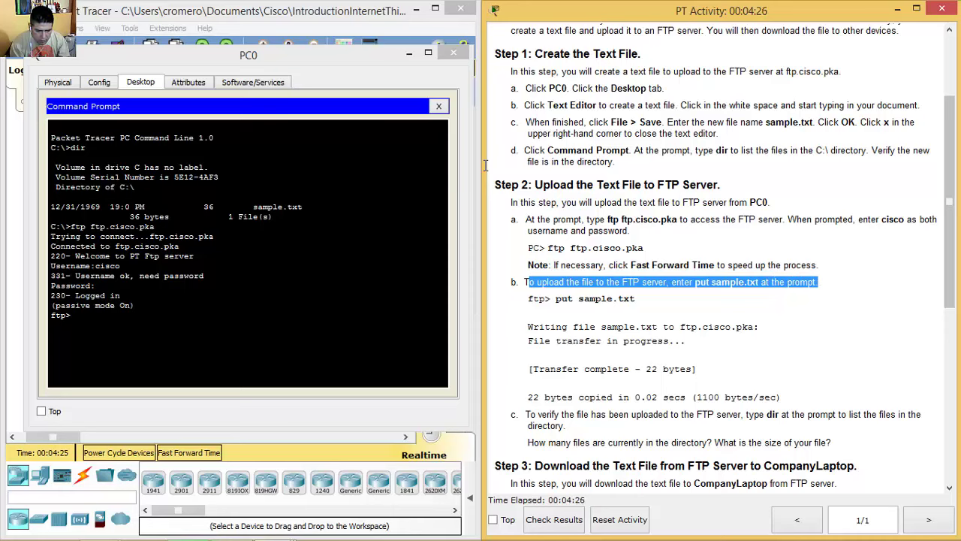
Step: Run put sample.txt to upload the file, confirming the 36-byte transfer
key(alt+Tab)
text(put sambp)
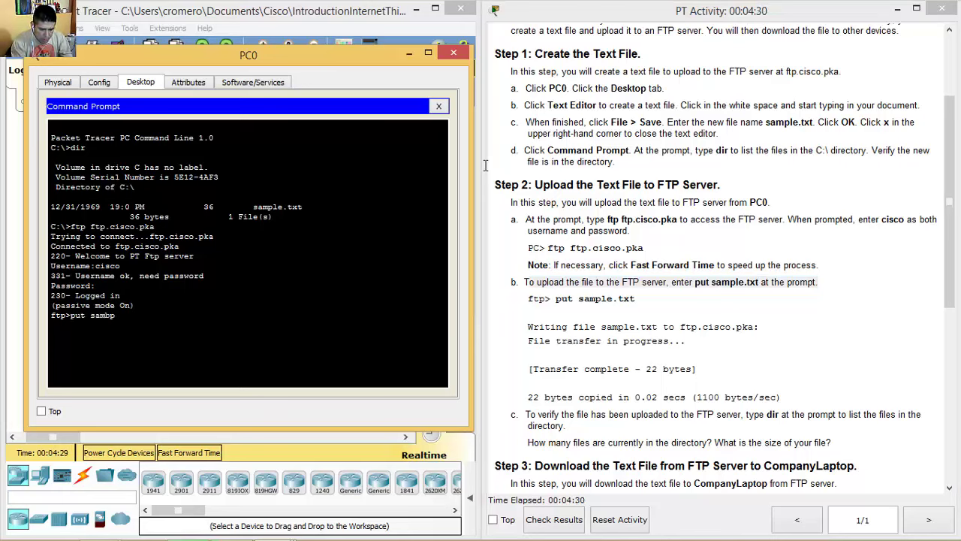
text(le)
key(BackSpace)
text(ple.txt)
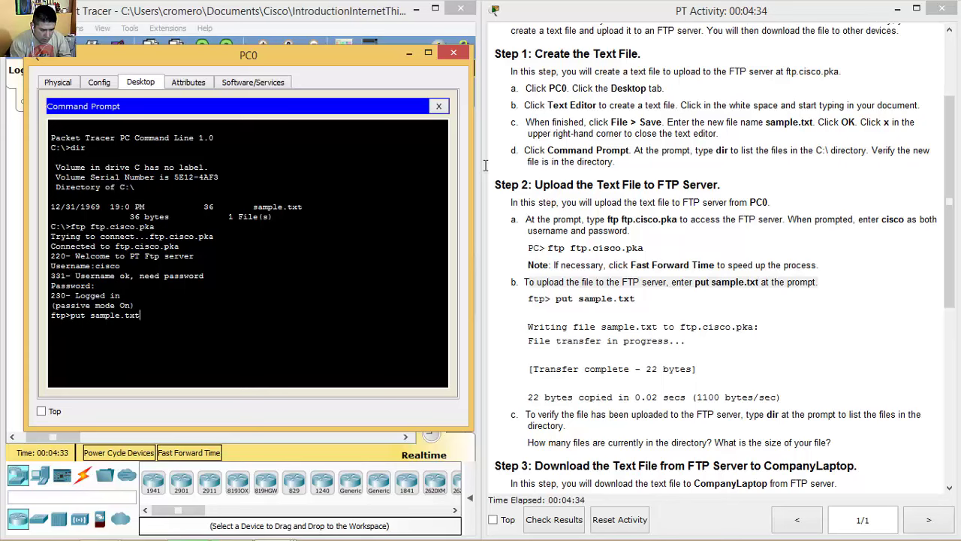
key(Return)
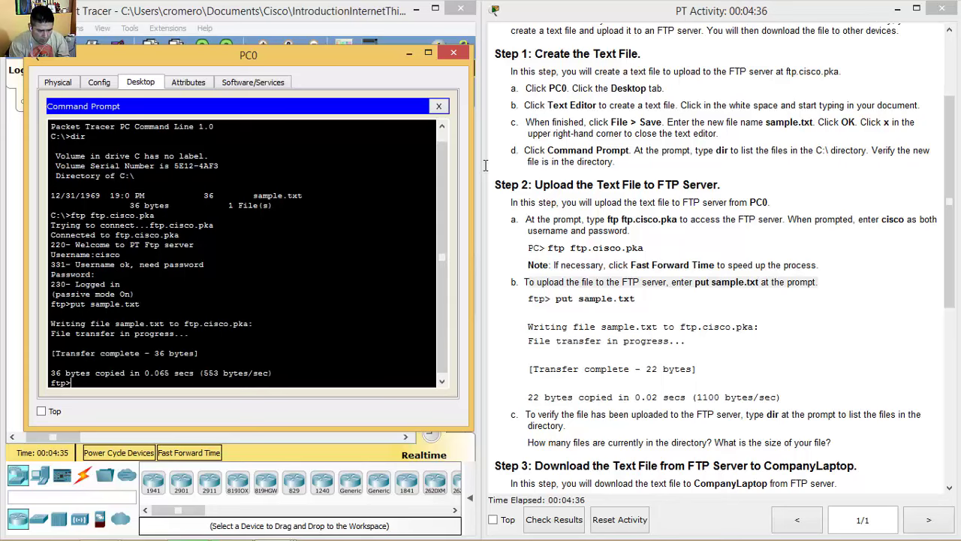
drag(54, 352, 199, 353)
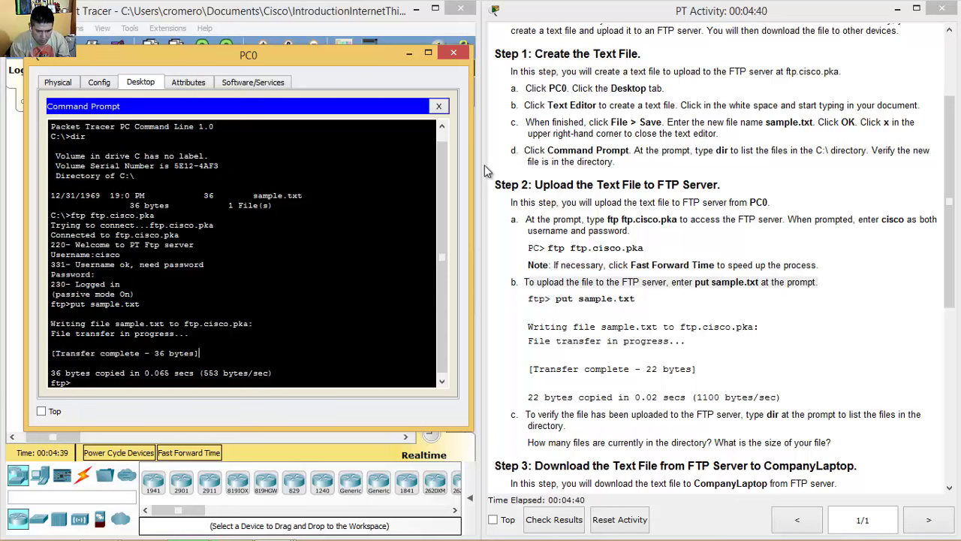
Step: Scroll the instructions to the step c verification and begin typing dir at ftp>
click(485, 170)
scroll(485, 171, down, 3)
scroll(485, 172, down, 3)
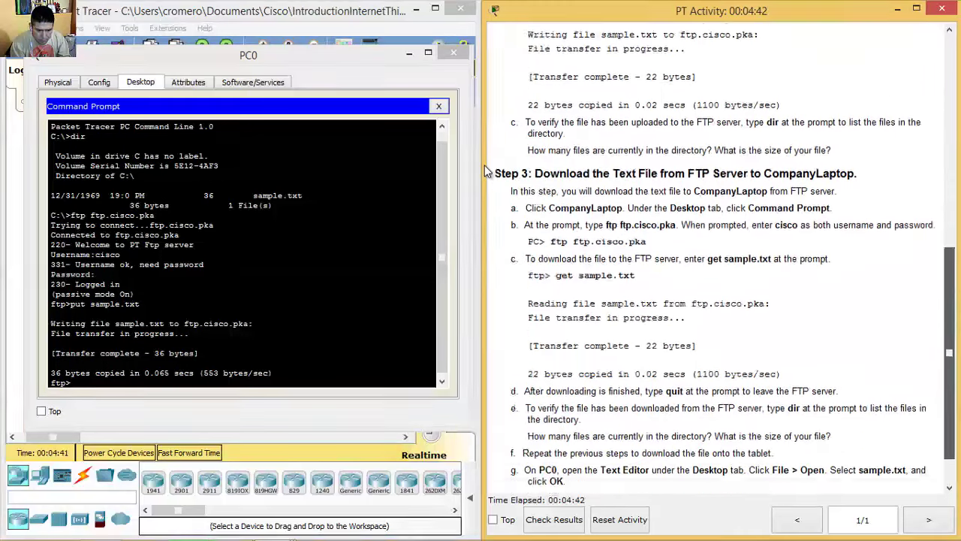
drag(530, 111, 922, 111)
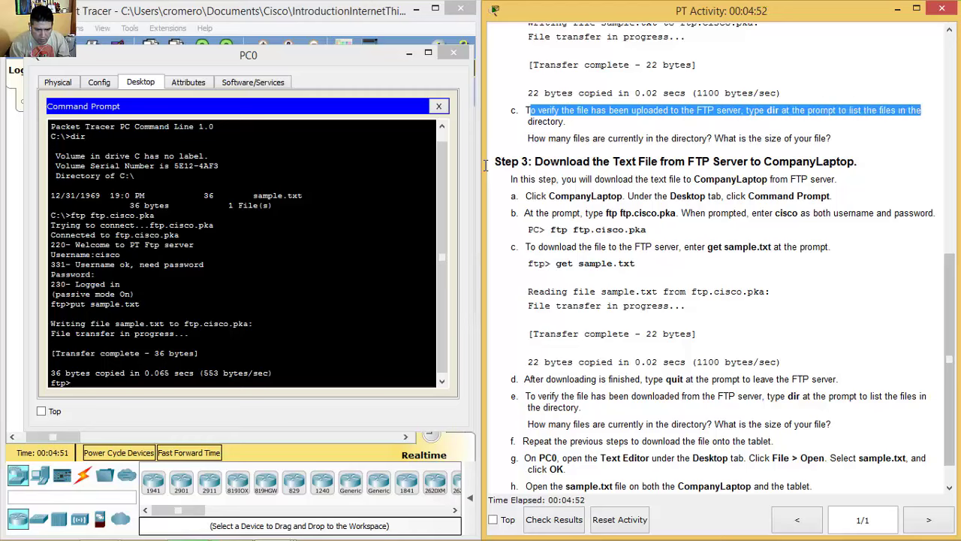
drag(486, 165, 486, 165)
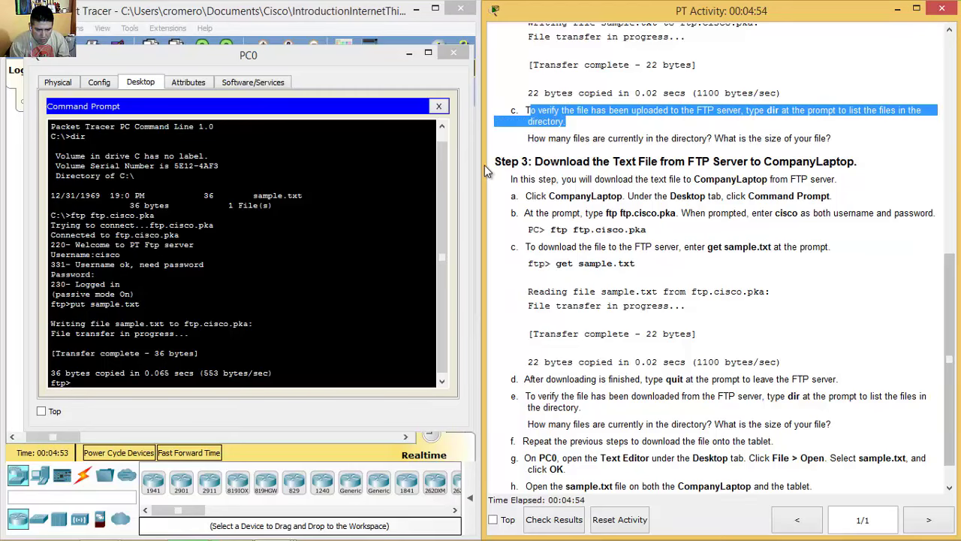
key(alt+Tab)
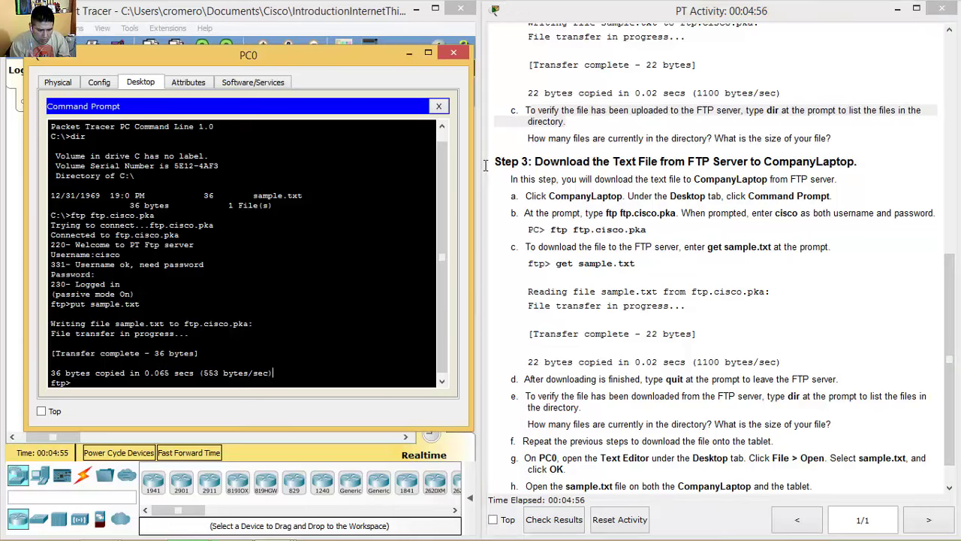
text(dir)
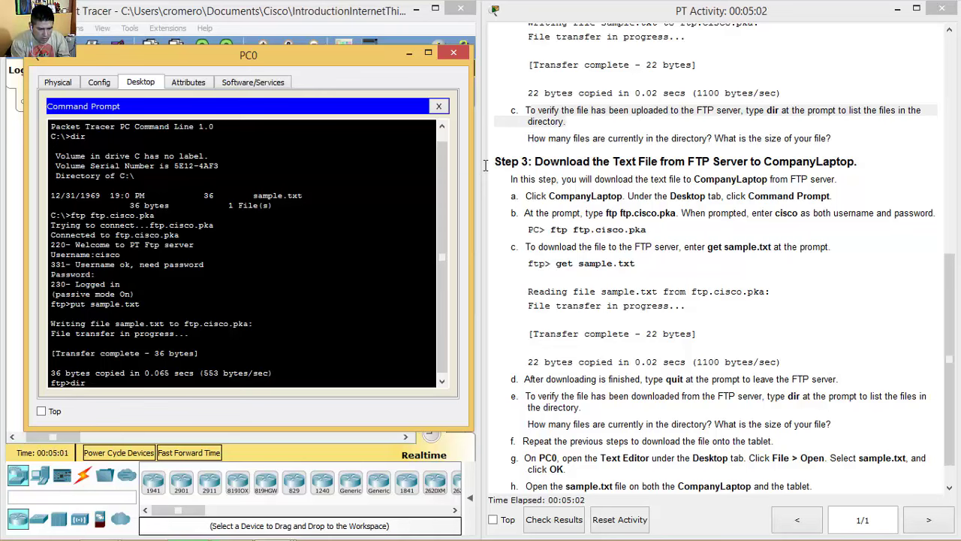
key(Return)
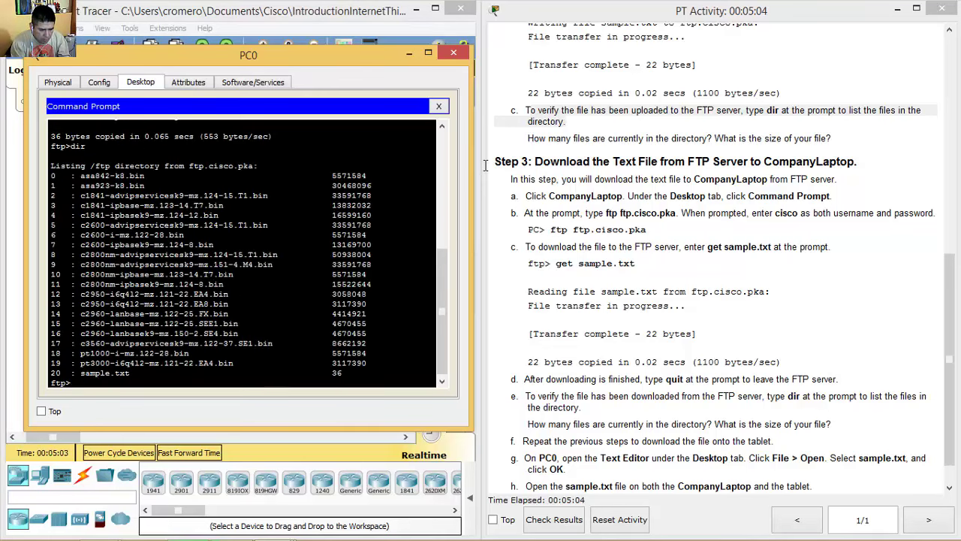
drag(81, 372, 343, 373)
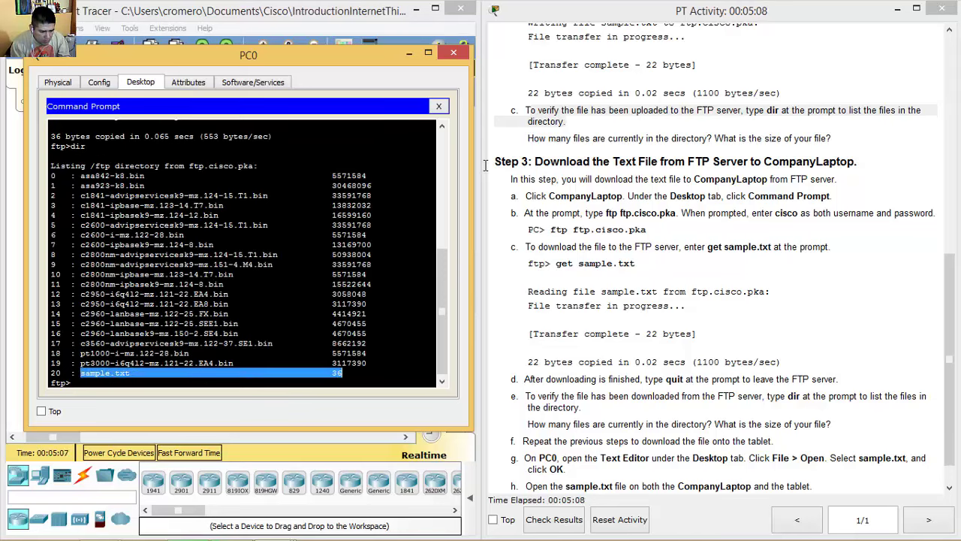
key(ctrl+c)
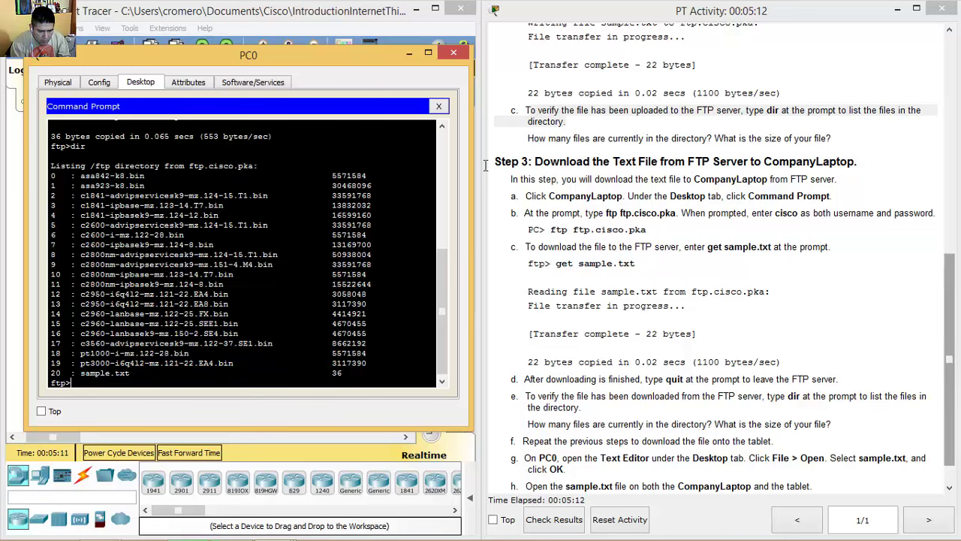
drag(366, 363, 50, 175)
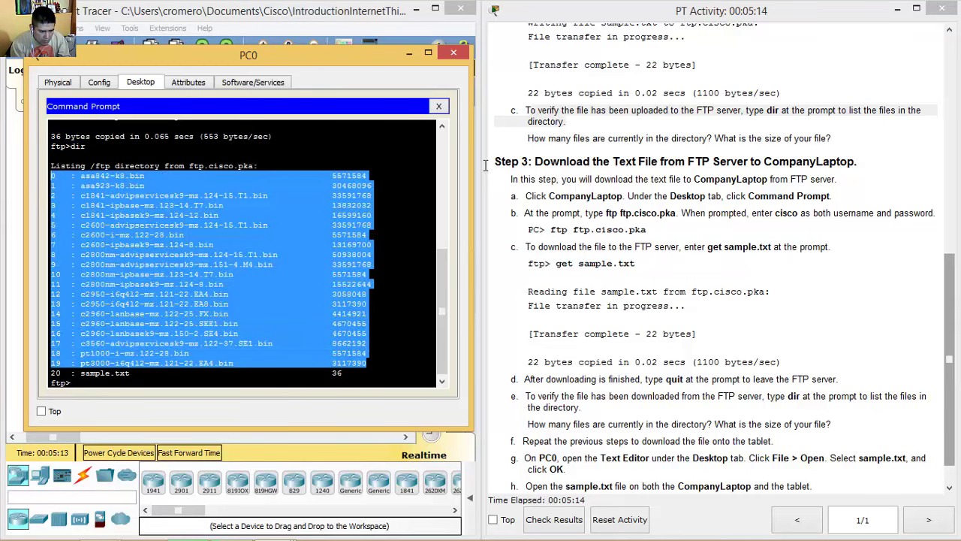
key(ctrl+c)
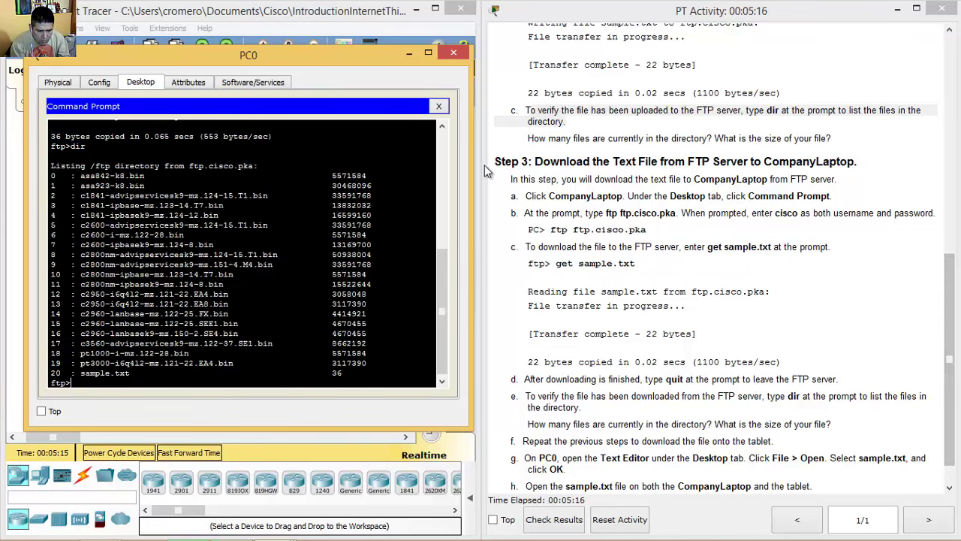
scroll(484, 171, down, 1)
click(484, 171)
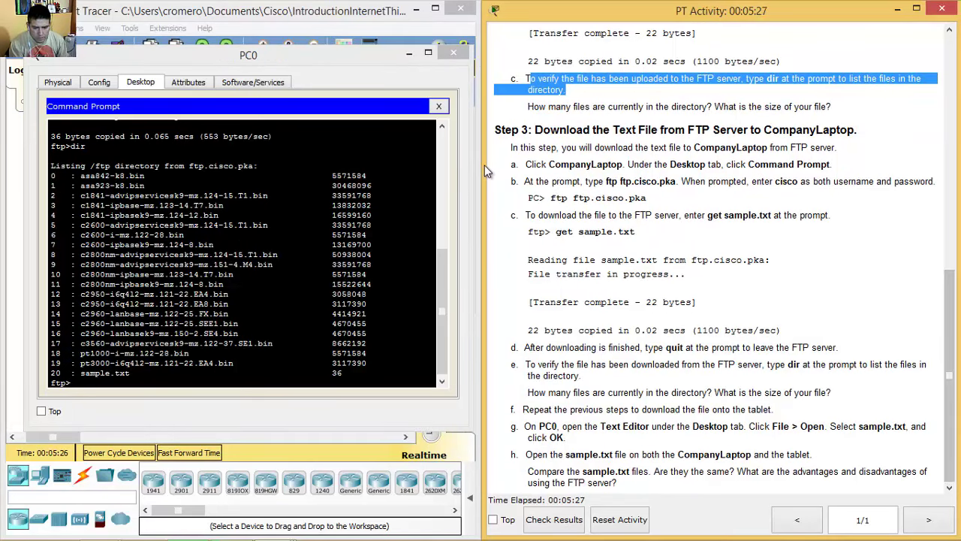
drag(527, 106, 751, 106)
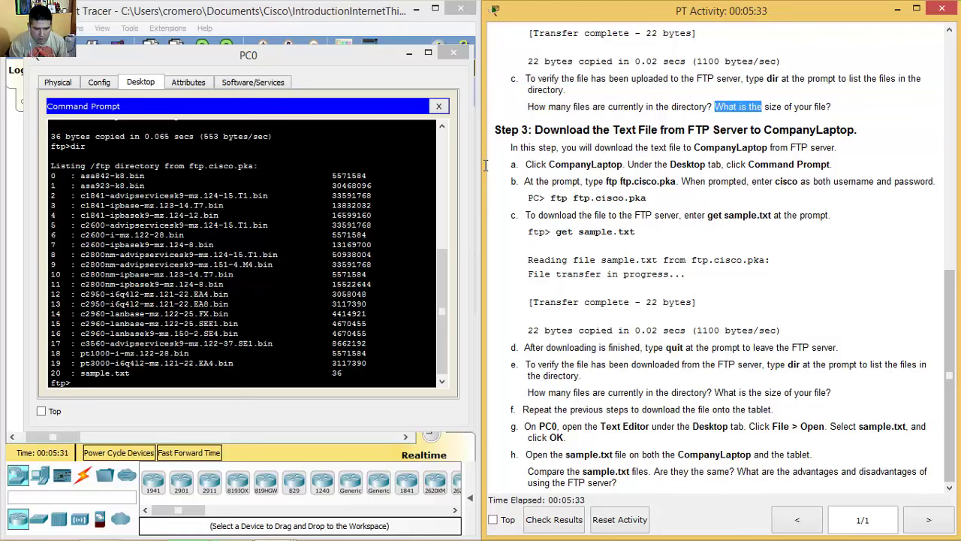
key(shift+Right)
key(shift+Right)
key(shift+Right)
key(shift+Right)
key(shift+Right)
key(shift+Right)
key(shift+Right)
key(shift+Right)
key(shift+Right)
key(shift+Right)
key(shift+Right)
key(shift+Right)
key(shift+Right)
key(shift+Right)
key(shift+Right)
key(shift+Right)
key(shift+Right)
key(shift+Right)
key(shift+Right)
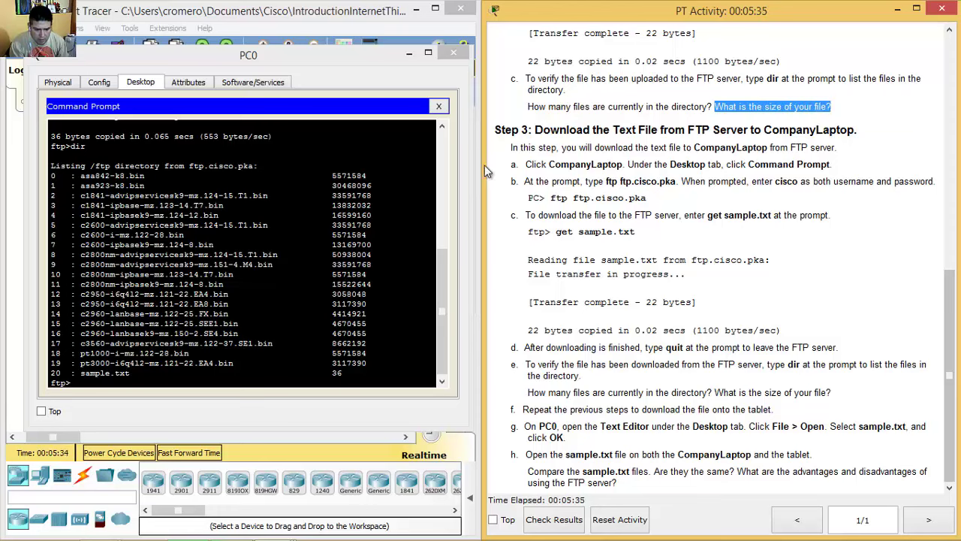
key(Home)
key(shift+Right)
key(shift+Right)
key(shift+Right)
key(shift+Right)
key(shift+Right)
key(shift+Right)
key(shift+Right)
key(shift+Right)
key(shift+Right)
key(shift+Right)
key(shift+Right)
key(shift+Right)
key(shift+Right)
key(shift+Right)
key(shift+Right)
key(shift+Right)
key(shift+Right)
key(shift+Right)
key(shift+Right)
key(shift+Right)
key(shift+Right)
key(shift+Right)
key(shift+Left)
key(shift+Left)
key(shift+Left)
key(shift+Left)
key(shift+Left)
key(shift+Left)
key(shift+Left)
key(shift+Left)
key(shift+Left)
key(shift+Left)
key(shift+Left)
key(shift+Left)
key(shift+Left)
key(shift+Left)
key(shift+Left)
key(shift+Left)
key(shift+Left)
key(shift+End)
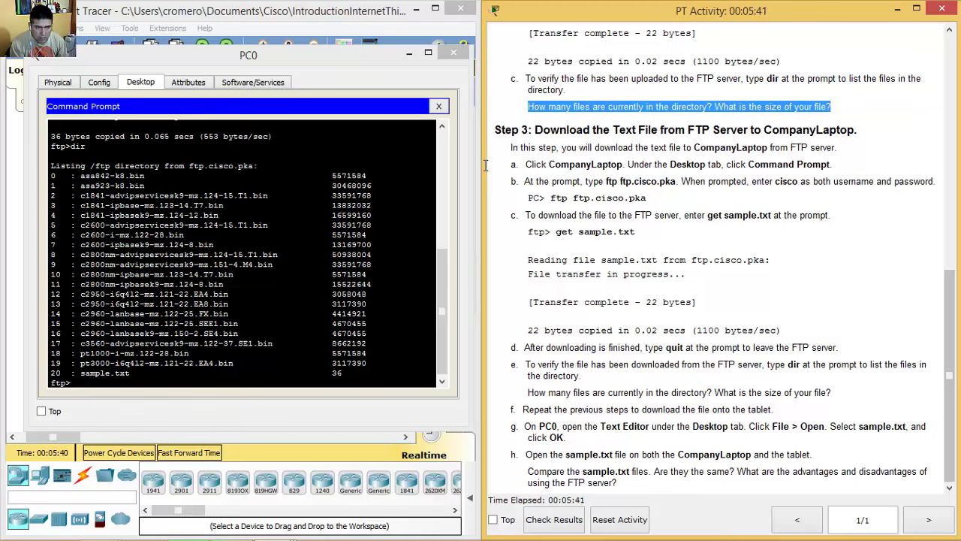
key(alt+Tab)
key(shift+Down)
key(shift+Down)
key(shift+Down)
key(shift+Down)
key(shift+Down)
key(shift+Down)
key(shift+Down)
key(shift+Down)
key(shift+Down)
key(shift+Down)
key(shift+Down)
key(shift+Down)
key(shift+Down)
key(shift+Down)
key(shift+Down)
key(shift+Down)
key(shift+Down)
key(shift+Down)
key(shift+Down)
key(shift+Down)
key(shift+End)
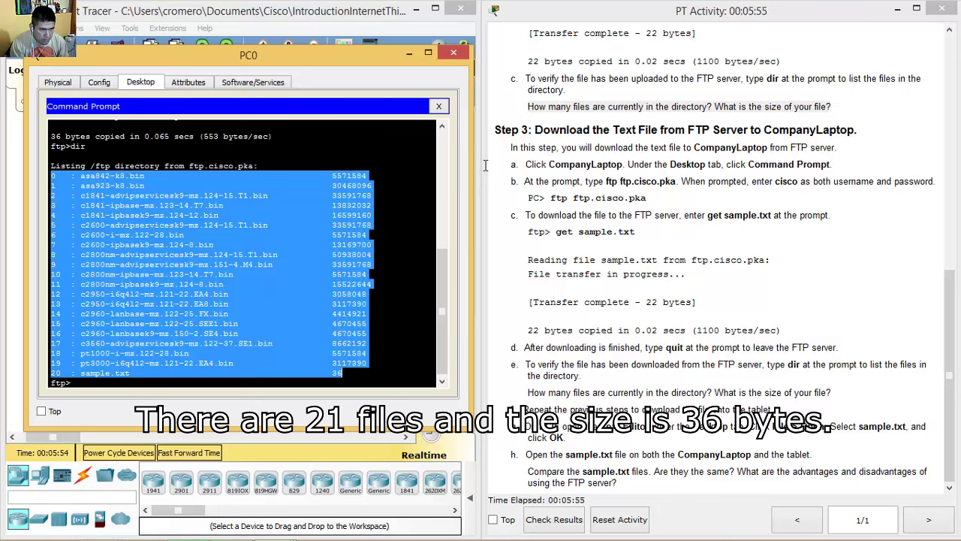
key(ctrl+c)
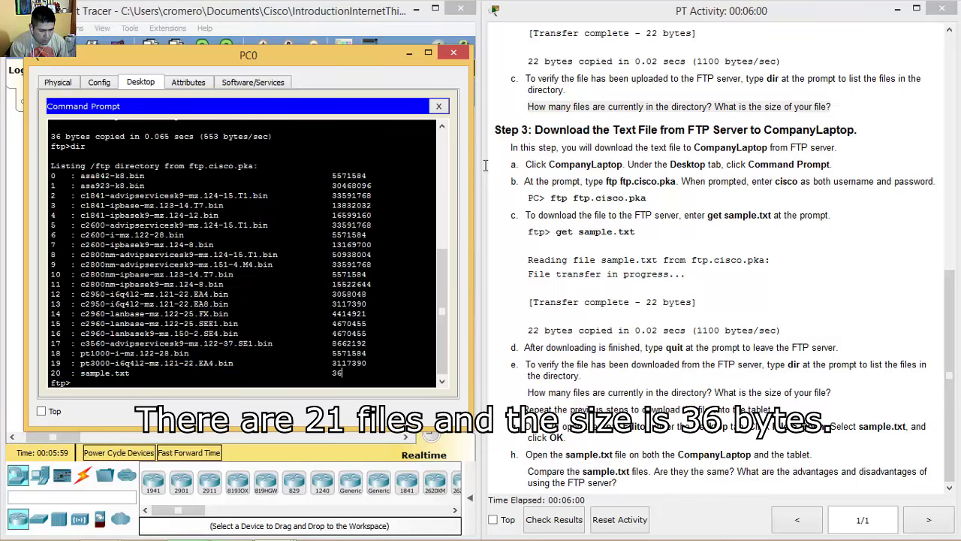
key(shift+Left)
key(shift+Left)
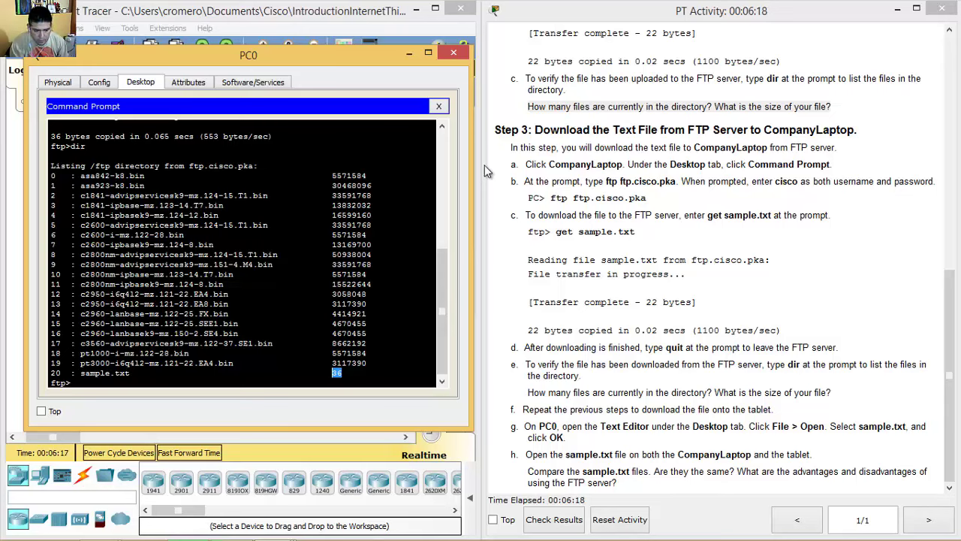
click(487, 169)
drag(534, 129, 854, 130)
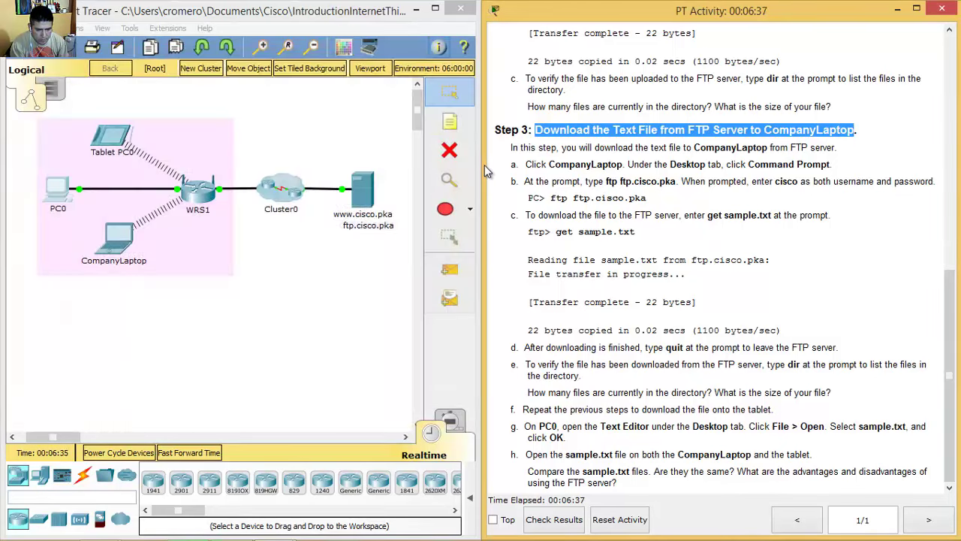
Step: Open CompanyLaptop's Command Prompt beside the Step 2 instructions
drag(532, 164, 626, 164)
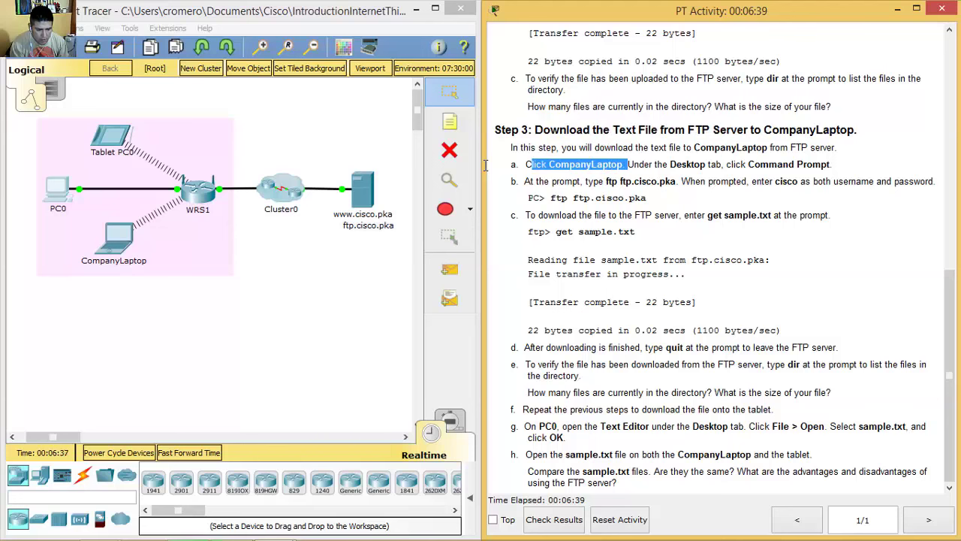
click(113, 239)
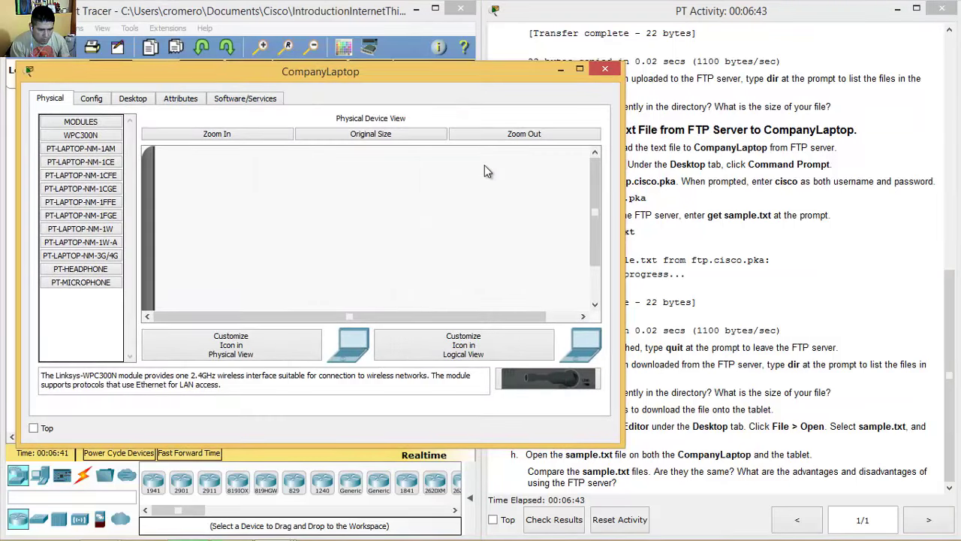
drag(622, 163, 484, 165)
drag(670, 164, 832, 181)
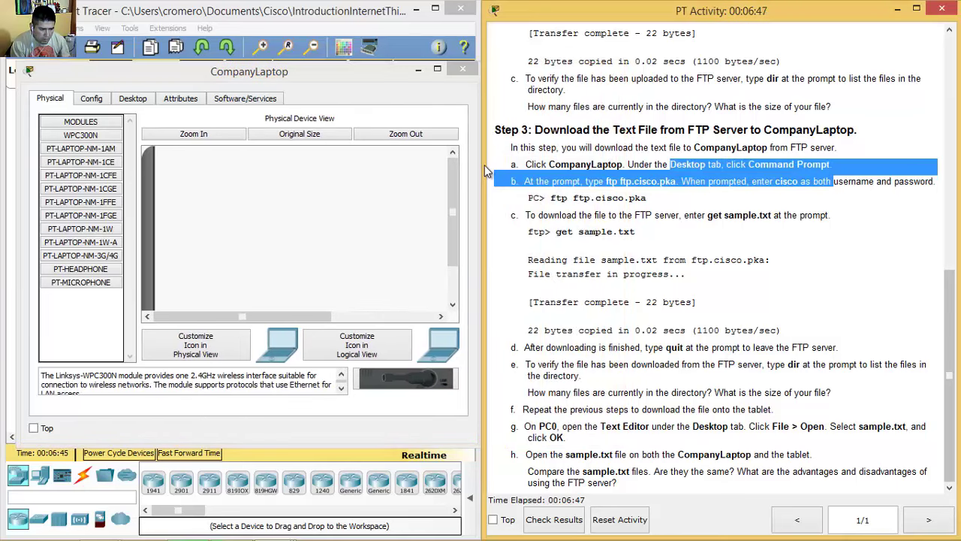
click(132, 98)
click(336, 154)
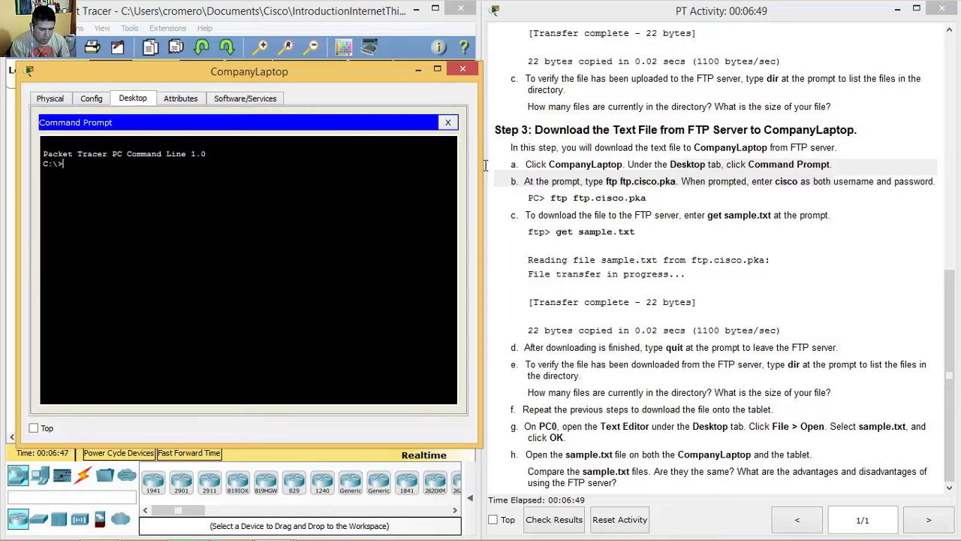
click(485, 165)
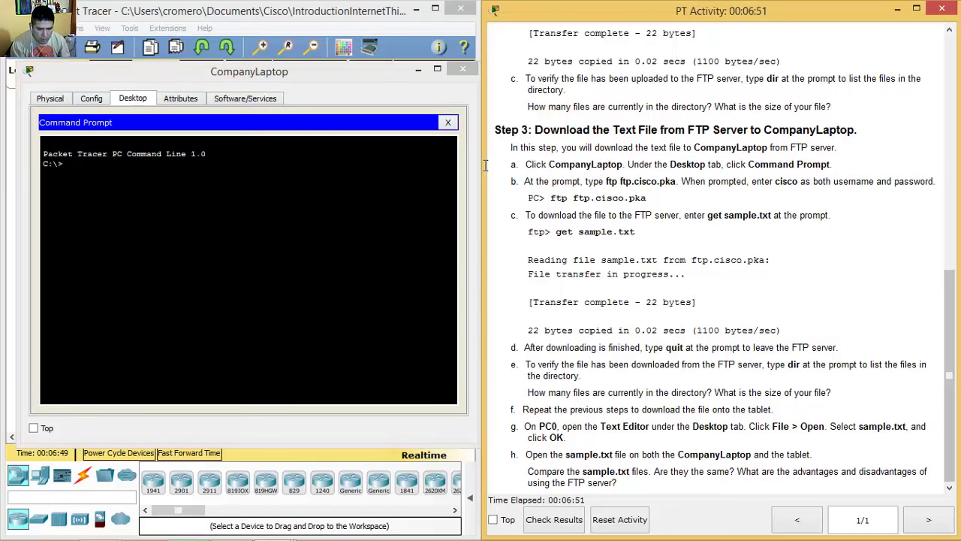
drag(604, 181, 676, 181)
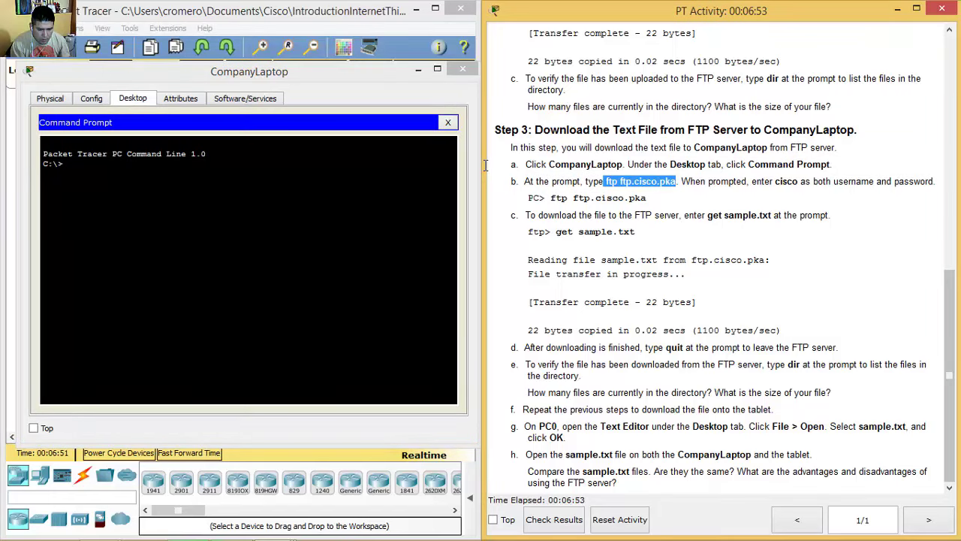
Step: Connect CompanyLaptop to ftp.cisco.pka and log in with the lab username and password
key(alt+Tab)
text(ftp ftp.ci)
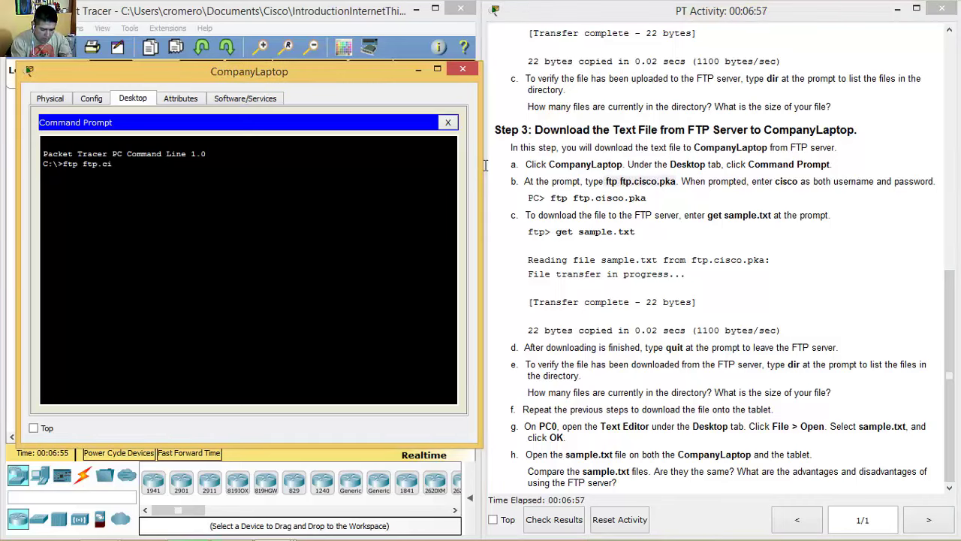
text(sco.pka)
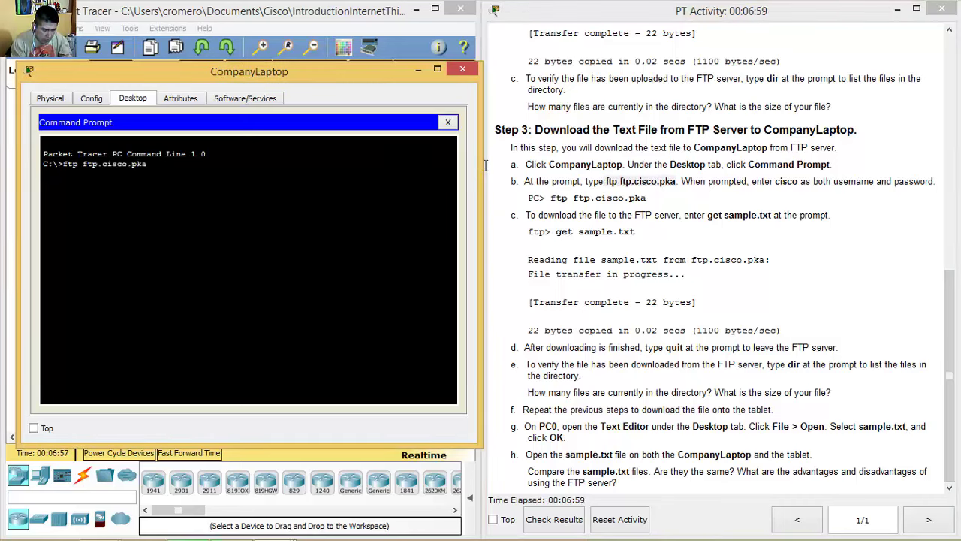
key(Return)
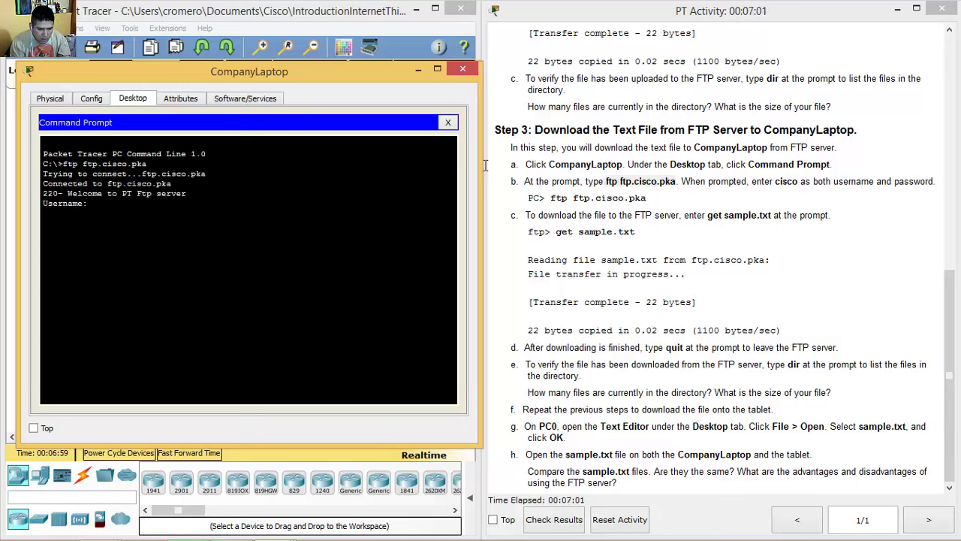
drag(775, 181, 909, 180)
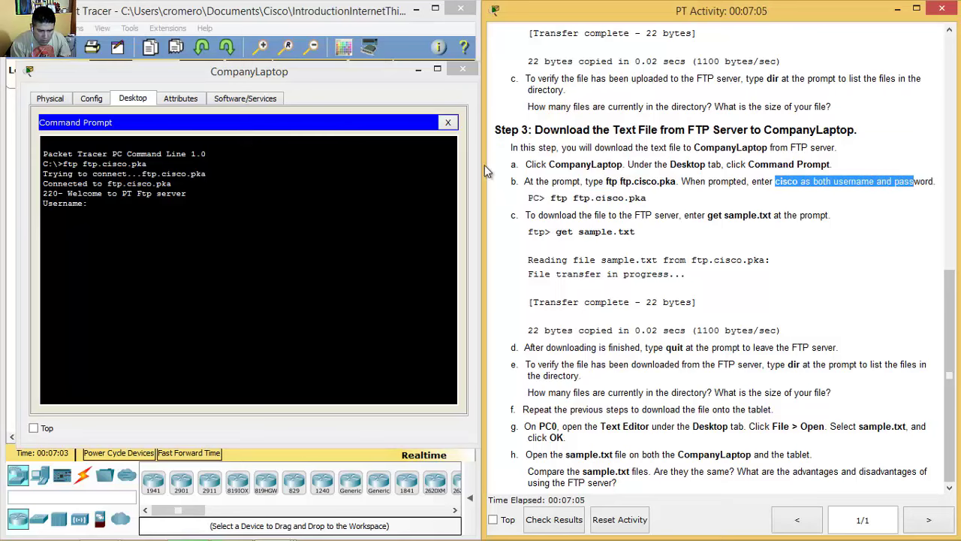
key(alt+Tab)
text(cisco)
key(Return)
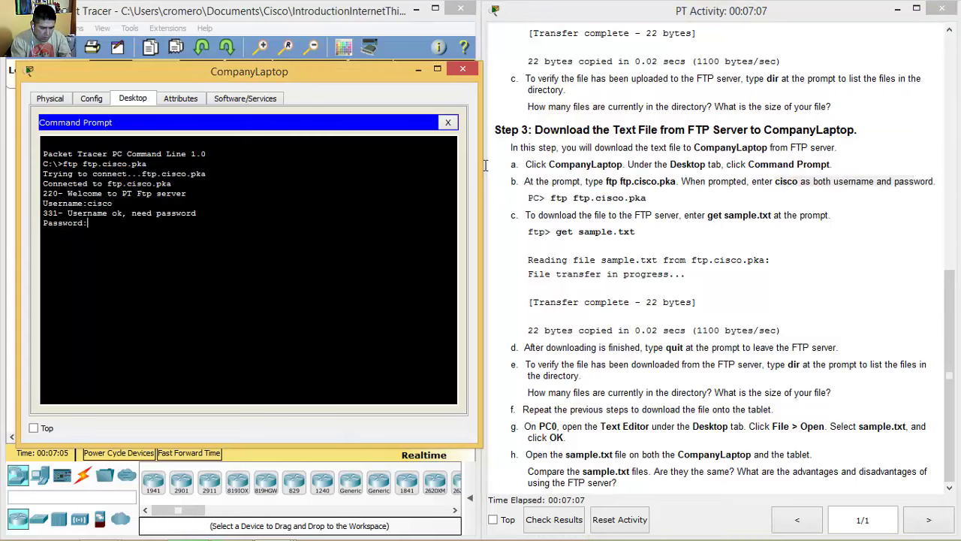
text(cisco)
key(Return)
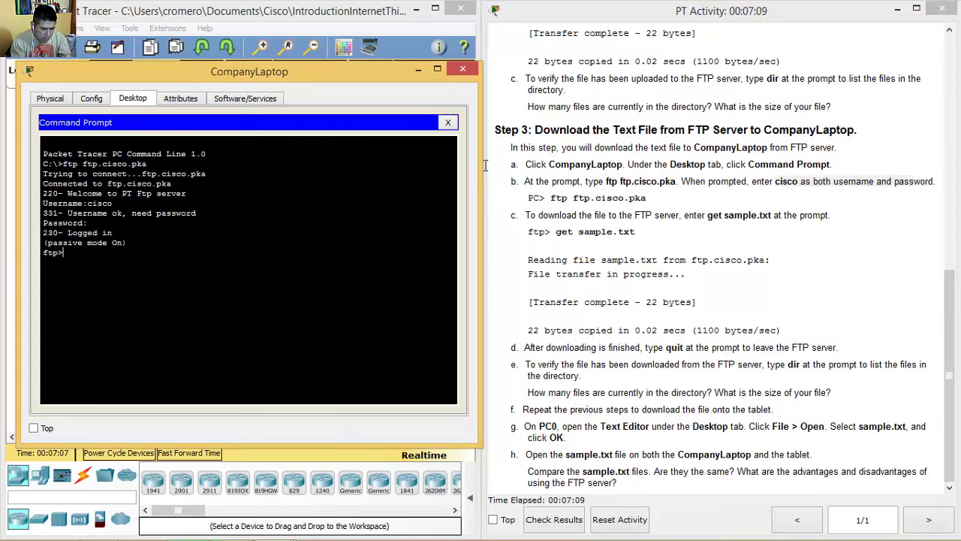
Step: Download the file with get sample.txt, then quit the FTP session
drag(530, 215, 829, 215)
click(486, 166)
text(get sample.txt)
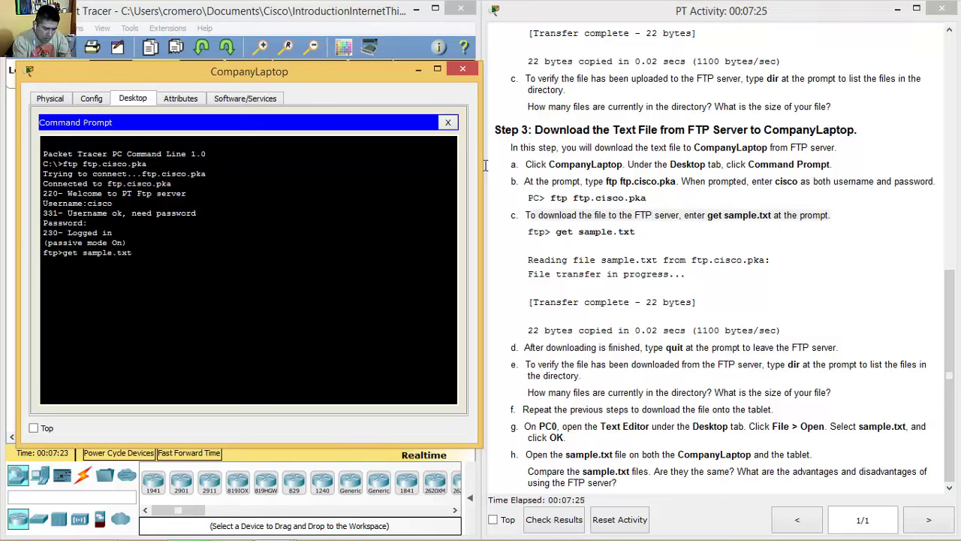
key(Return)
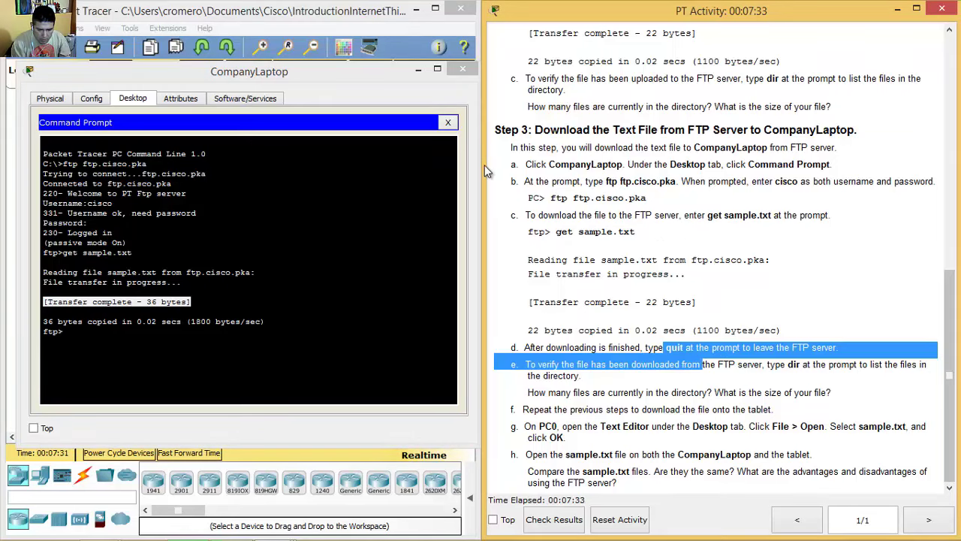
click(486, 165)
text(quit)
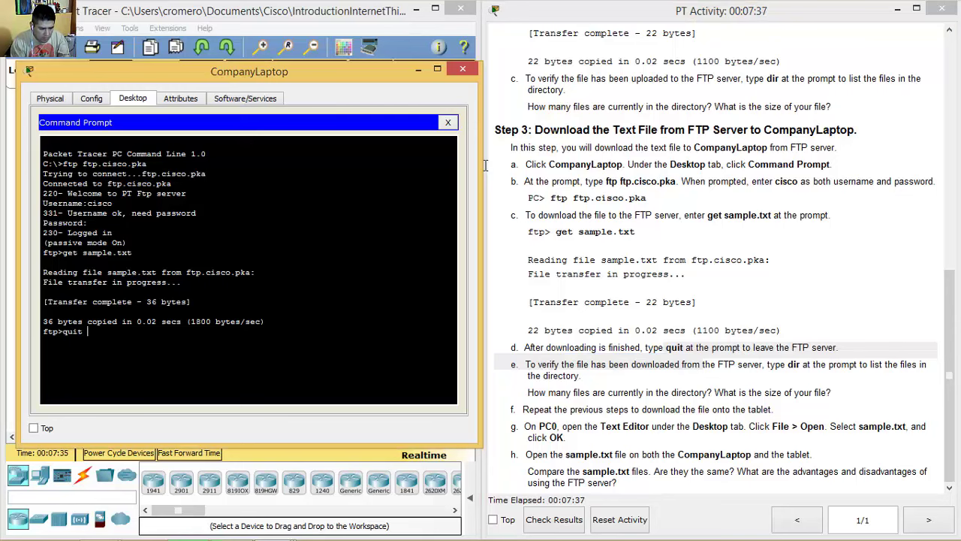
key(Return)
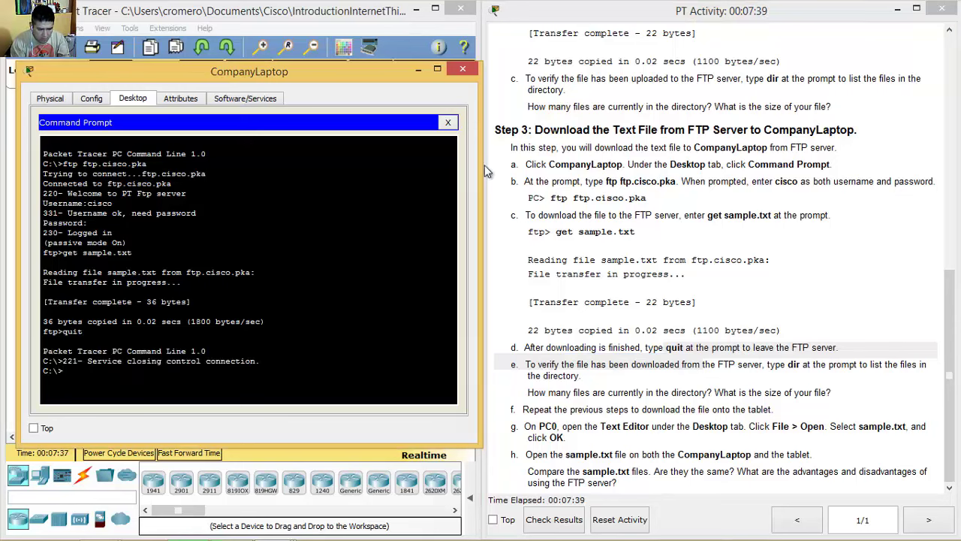
Step: Review the step e verification instructions in the activity pane
click(486, 165)
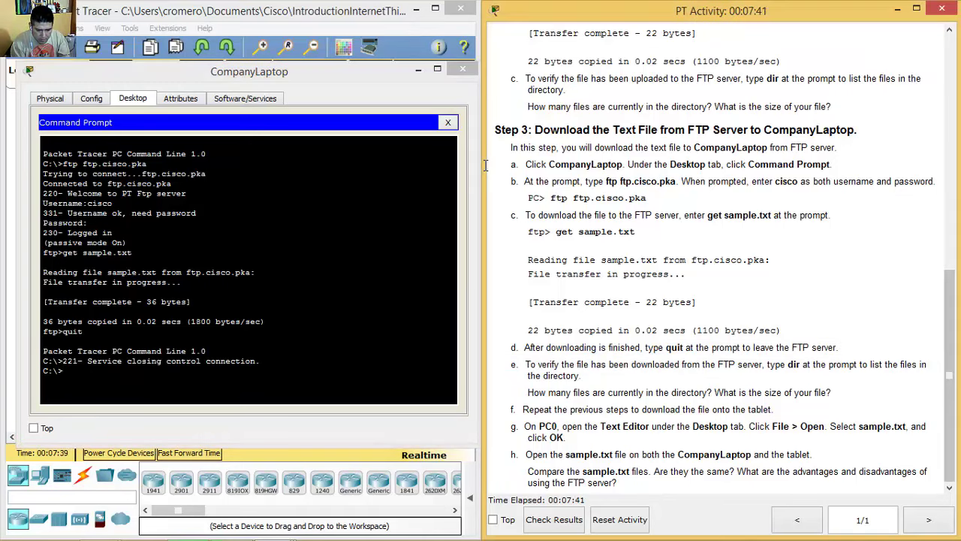
key(shift+Right)
key(Left)
key(shift+Right)
key(shift+Right)
key(shift+Right)
key(shift+Right)
key(shift+Right)
key(shift+Right)
key(shift+Right)
key(shift+Right)
key(shift+Right)
key(shift+Right)
key(shift+Right)
key(shift+Right)
key(shift+Right)
key(shift+Right)
key(shift+Right)
key(shift+Right)
key(shift+Right)
key(shift+Right)
key(shift+Right)
key(shift+Right)
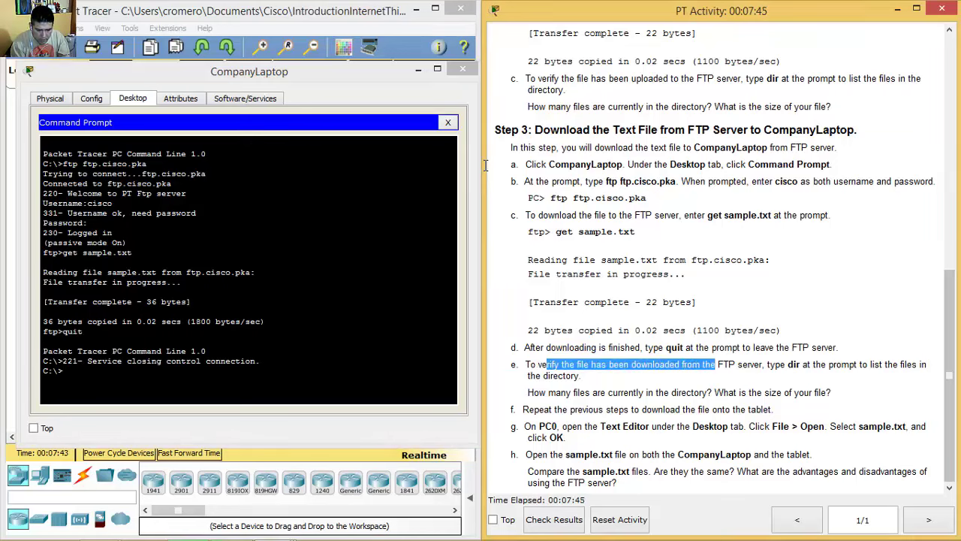
key(shift+Right)
key(shift+Right)
key(shift+Right)
key(shift+Right)
key(shift+Right)
key(shift+Right)
key(shift+Right)
key(shift+Right)
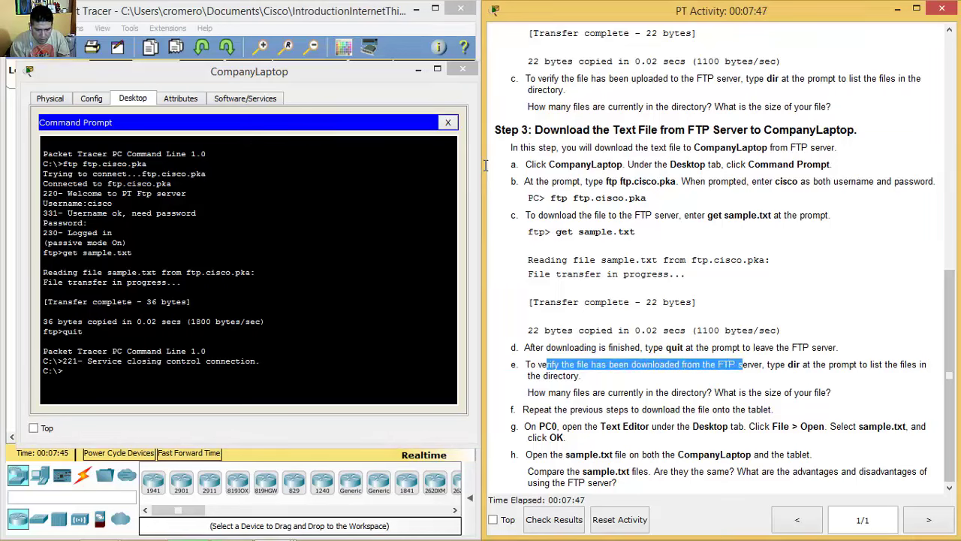
key(shift+Down)
key(shift+Left)
key(shift+Left)
key(shift+Left)
key(shift+Left)
key(shift+Left)
key(shift+Left)
key(shift+Left)
key(shift+Left)
key(shift+Left)
key(shift+Left)
key(shift+Left)
key(shift+Left)
key(shift+Left)
key(shift+Left)
key(shift+Left)
key(shift+Left)
key(shift+Left)
key(shift+Left)
key(shift+Left)
key(shift+Left)
key(shift+Down)
key(shift+Up)
key(shift+Right)
key(shift+Right)
key(shift+Right)
key(shift+Right)
key(shift+Left)
key(shift+Left)
key(shift+Left)
key(shift+Left)
key(shift+Left)
key(shift+Left)
key(shift+Left)
key(shift+Left)
key(shift+Down)
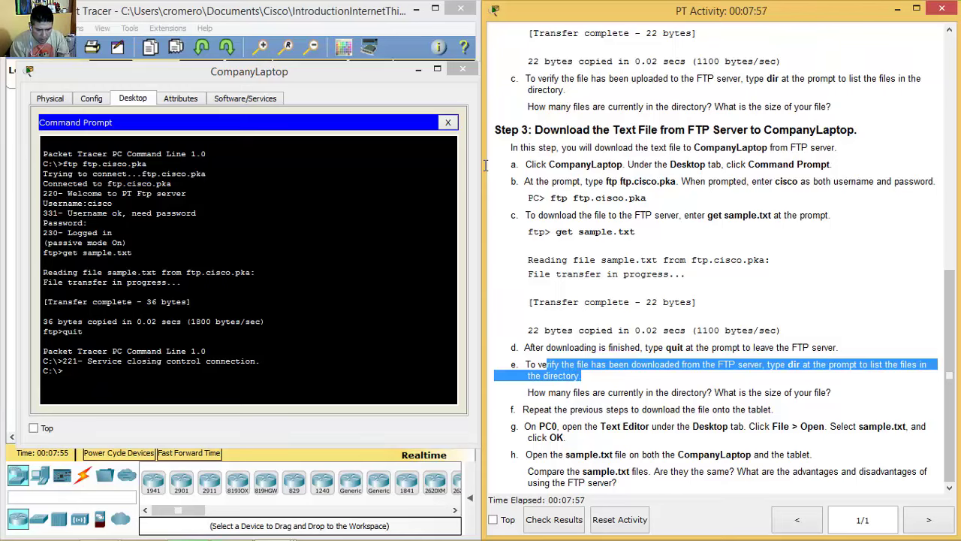
Step: Run dir on CompanyLaptop, confirming sample.txt is the only file at 36 bytes
click(486, 165)
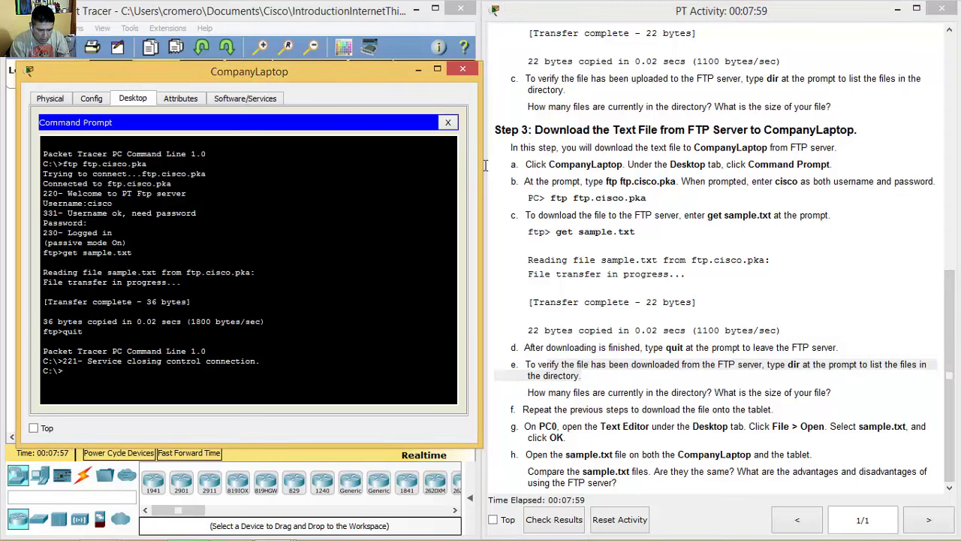
text(dir)
key(Return)
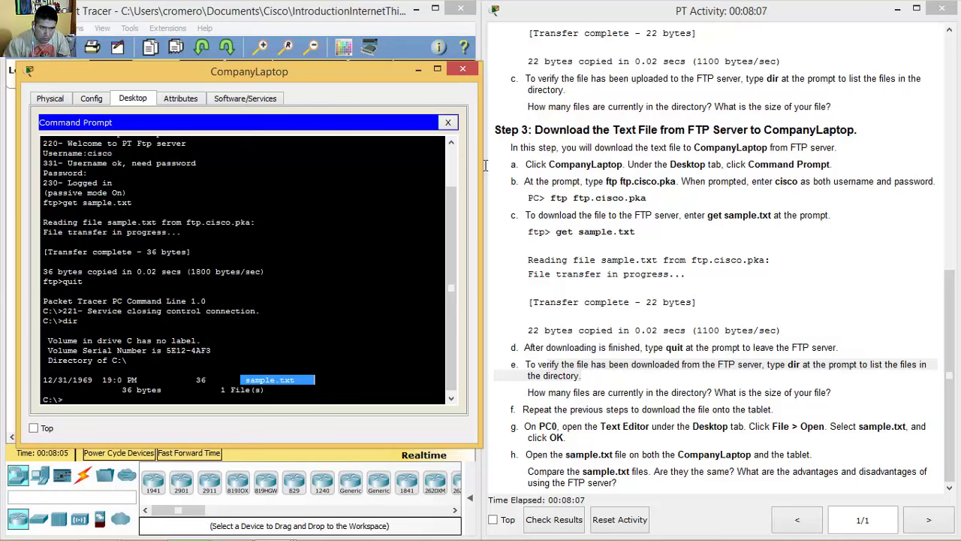
drag(528, 392, 831, 392)
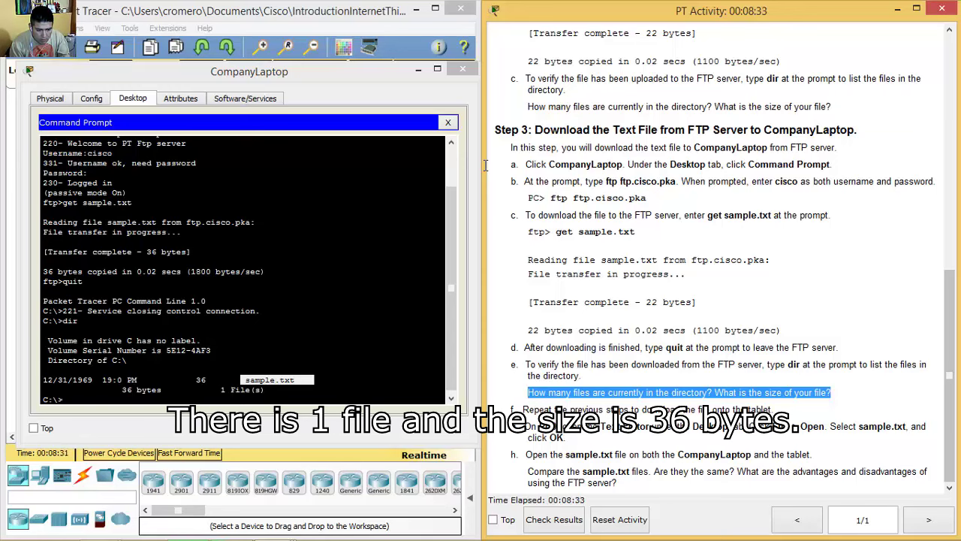
click(198, 379)
double_click(198, 379)
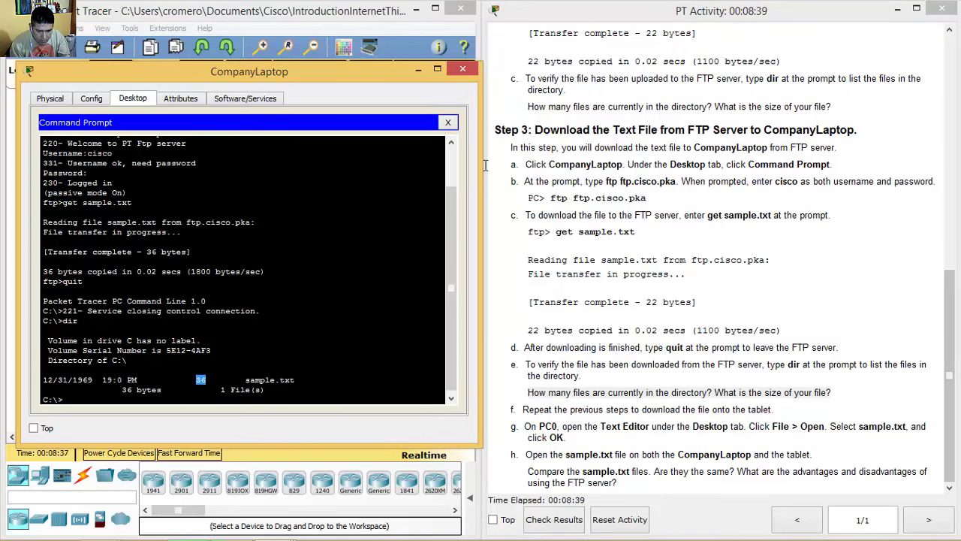
Step: Read the step about repeating for the tablet and close CompanyLaptop's window
drag(522, 409, 769, 409)
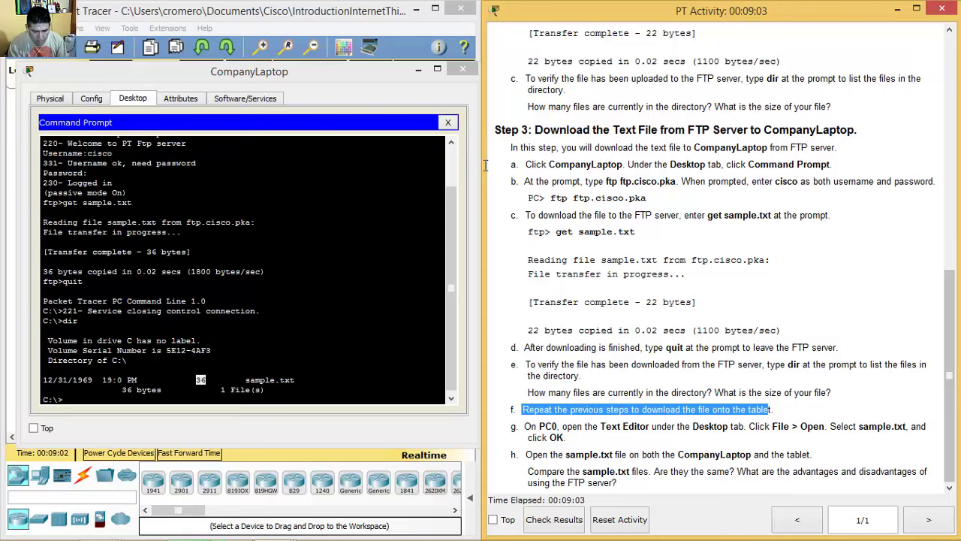
drag(523, 410, 774, 409)
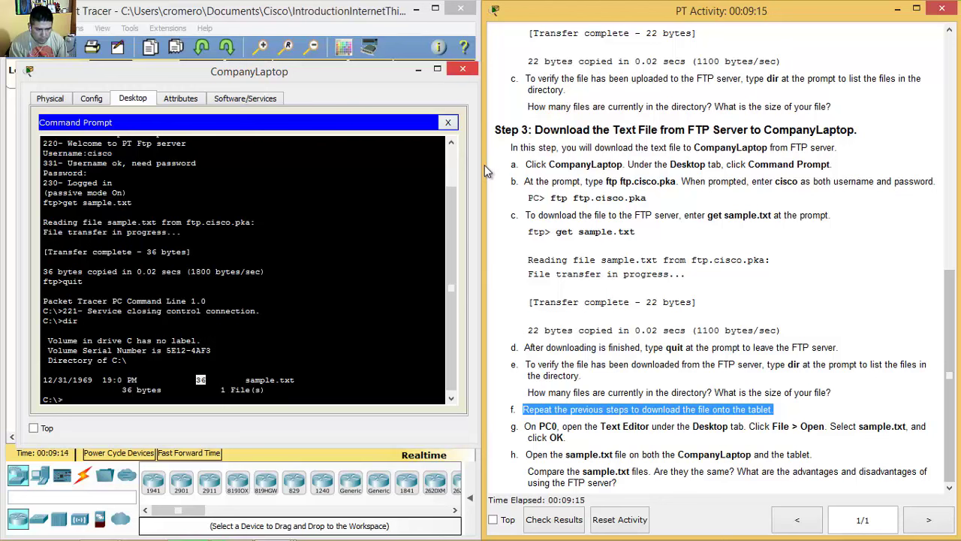
key(alt+F4)
Step: Open Tablet PC0's Command Prompt and log into ftp.cisco.pka with the lab credentials
click(111, 138)
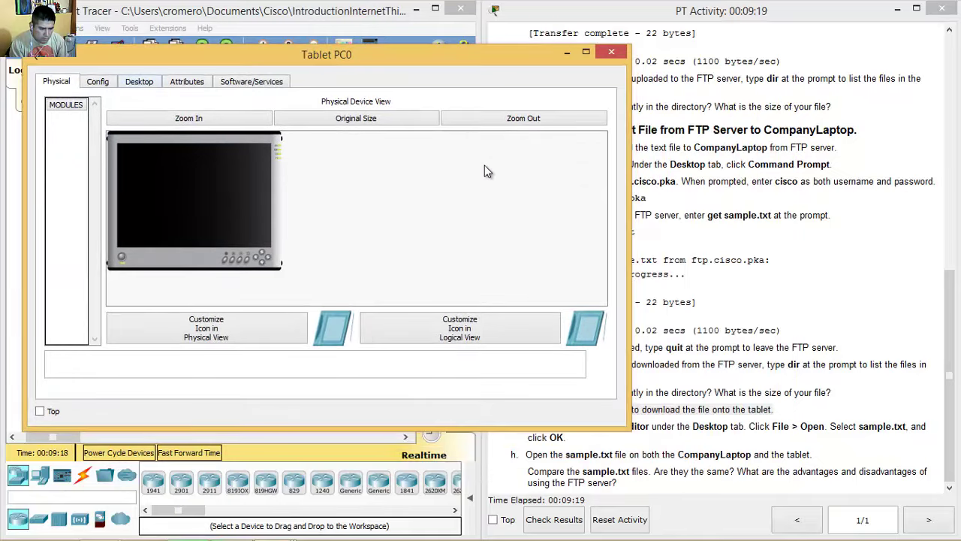
click(139, 81)
click(319, 135)
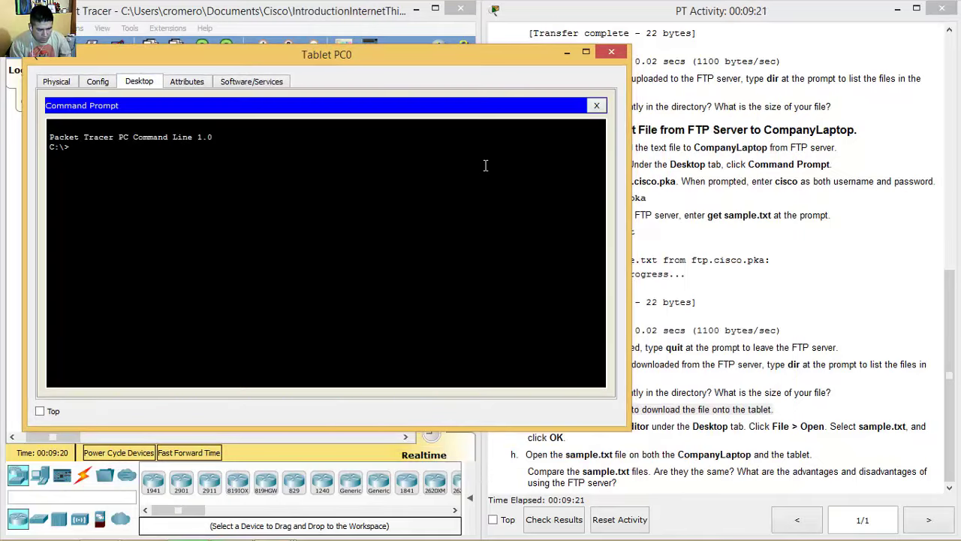
text(ftp ftp.cisco.pka)
key(Return)
text(cisc)
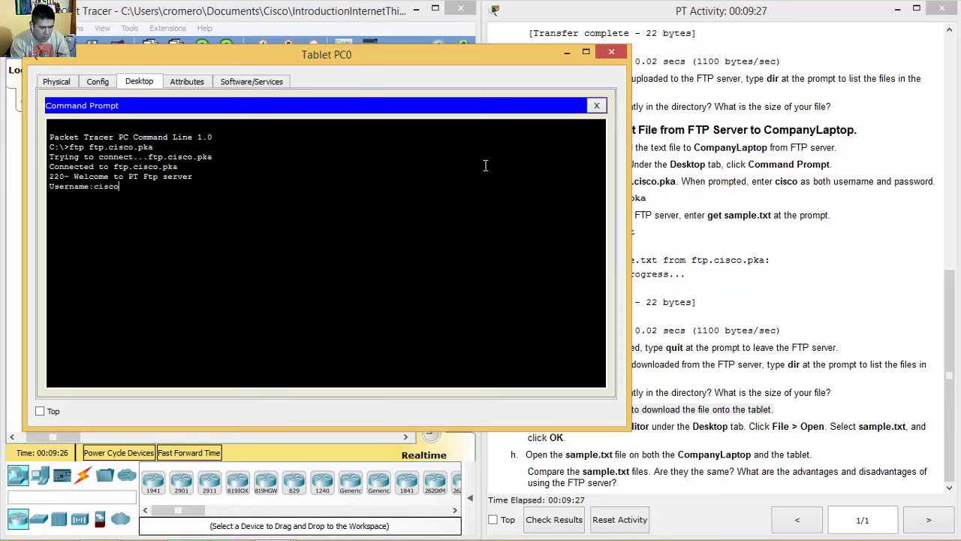
text(o)
key(Return)
text(cisco)
key(Return)
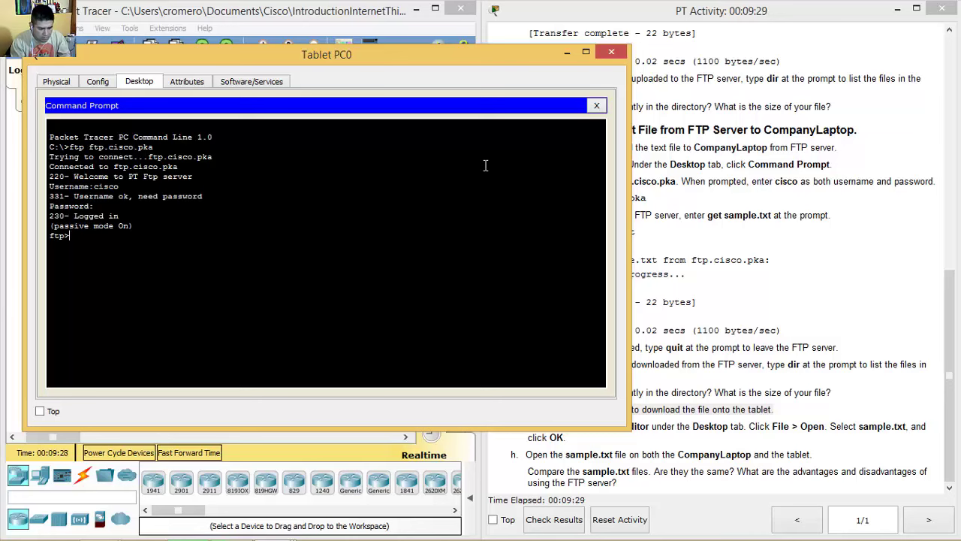
Step: Run get sample.txt, quit FTP, and close the Tablet PC0 window
text(get sample.txt)
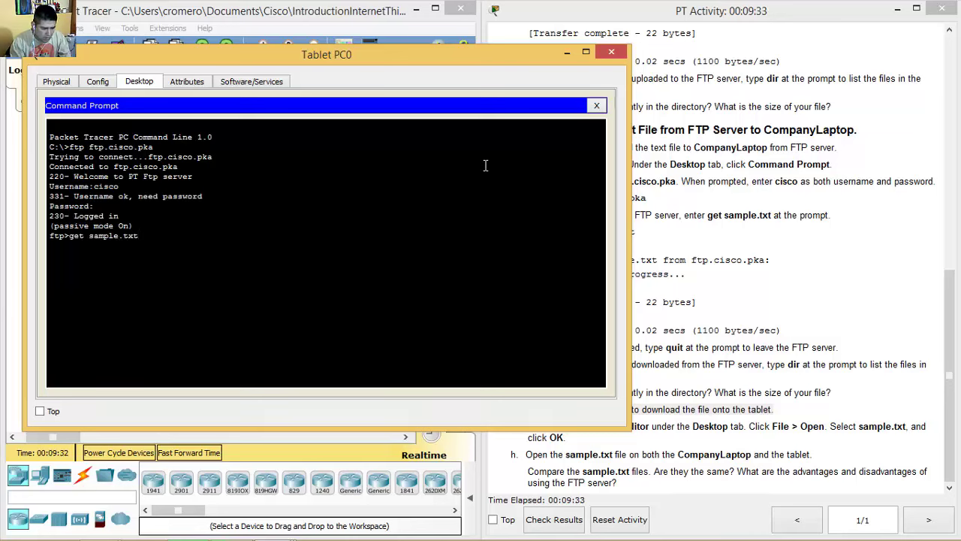
key(Return)
text(quit)
key(Return)
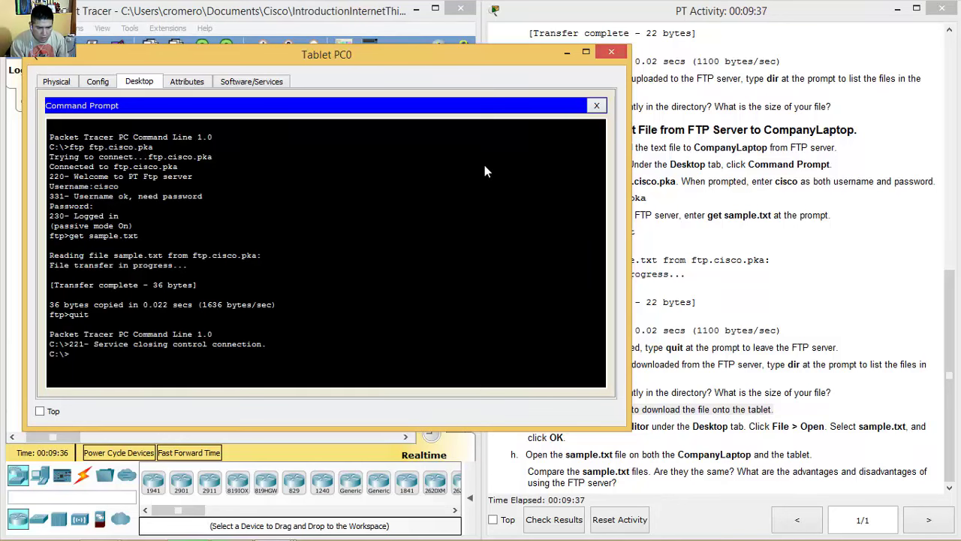
key(alt+F4)
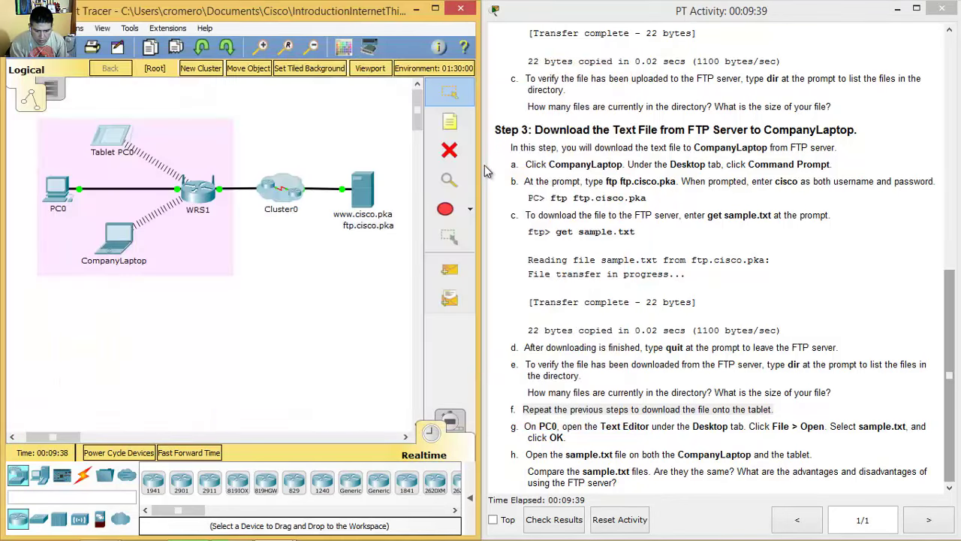
Step: Highlight the step g instruction about opening sample.txt in the activity instructions
click(486, 172)
key(Down)
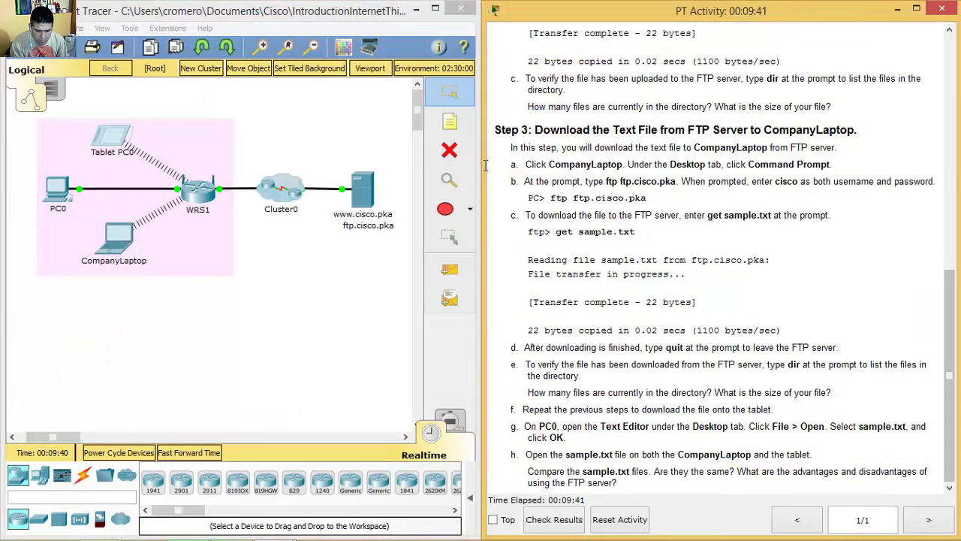
key(shift+Right)
key(shift+Right)
key(shift+Right)
key(shift+Right)
key(shift+Right)
key(shift+Right)
key(shift+Right)
key(shift+Right)
key(shift+Right)
key(shift+Right)
key(shift+Right)
key(shift+Right)
key(shift+Right)
key(shift+Right)
key(shift+Right)
key(shift+Right)
key(shift+Right)
key(shift+Right)
key(shift+Right)
key(shift+Right)
key(shift+Right)
key(shift+Right)
key(shift+Right)
key(shift+Right)
key(shift+Right)
key(shift+Right)
key(shift+Right)
key(shift+Right)
key(shift+Right)
key(shift+Right)
key(shift+Right)
key(shift+Left)
key(shift+Left)
key(shift+Left)
key(shift+Left)
key(shift+Left)
key(shift+Left)
key(shift+Left)
key(ctrl+shift+Right)
key(ctrl+shift+Right)
key(ctrl+shift+Right)
key(ctrl+shift+Right)
key(ctrl+shift+Right)
key(ctrl+shift+Left)
key(shift+End)
key(shift+Left)
key(shift+Left)
key(shift+Left)
key(shift+Left)
key(shift+Left)
key(shift+Left)
key(shift+Left)
key(shift+Left)
key(shift+Left)
key(shift+Left)
key(shift+Left)
key(shift+Left)
key(shift+Left)
key(shift+Left)
key(shift+Left)
key(shift+Left)
key(shift+Left)
key(shift+Left)
key(shift+Left)
key(shift+Left)
key(shift+Left)
key(shift+Left)
key(shift+Left)
key(shift+Left)
key(shift+Left)
key(shift+Left)
key(shift+Left)
key(shift+Left)
key(ctrl+shift+Right)
key(ctrl+shift+Right)
key(ctrl+shift+Right)
key(shift+Left)
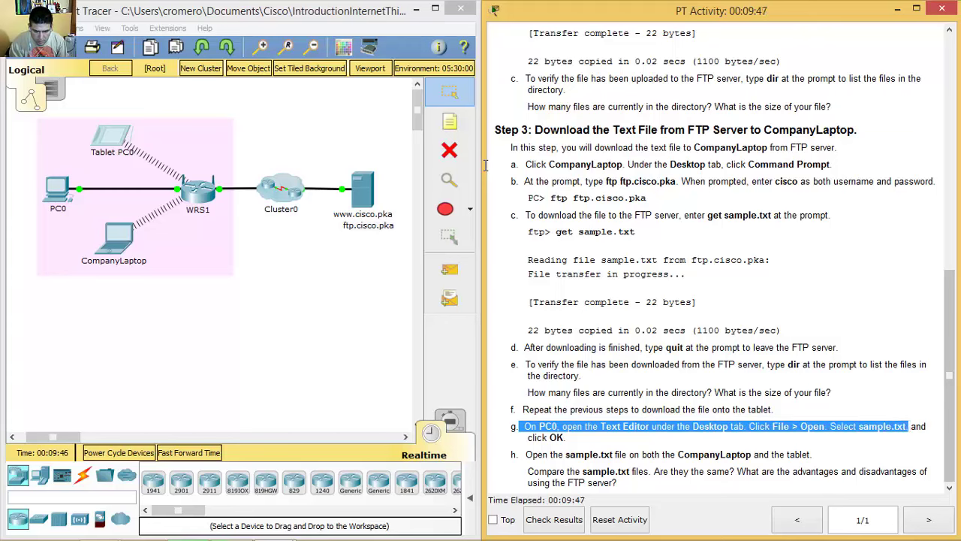
key(shift+Left)
key(shift+Down)
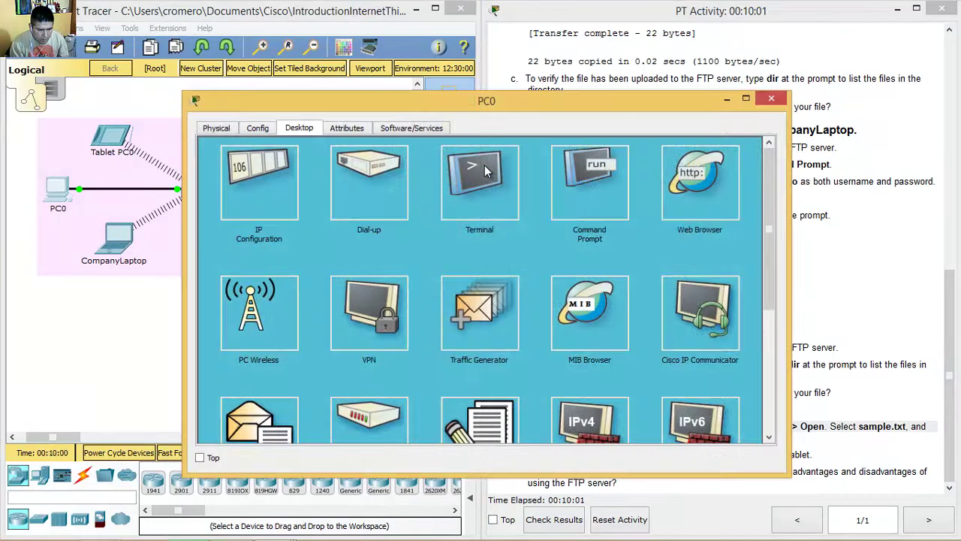
Step: Open sample.txt in PC0's Text Editor to show both greeting lines, close PC0, and highlight step h
scroll(484, 170, down, 3)
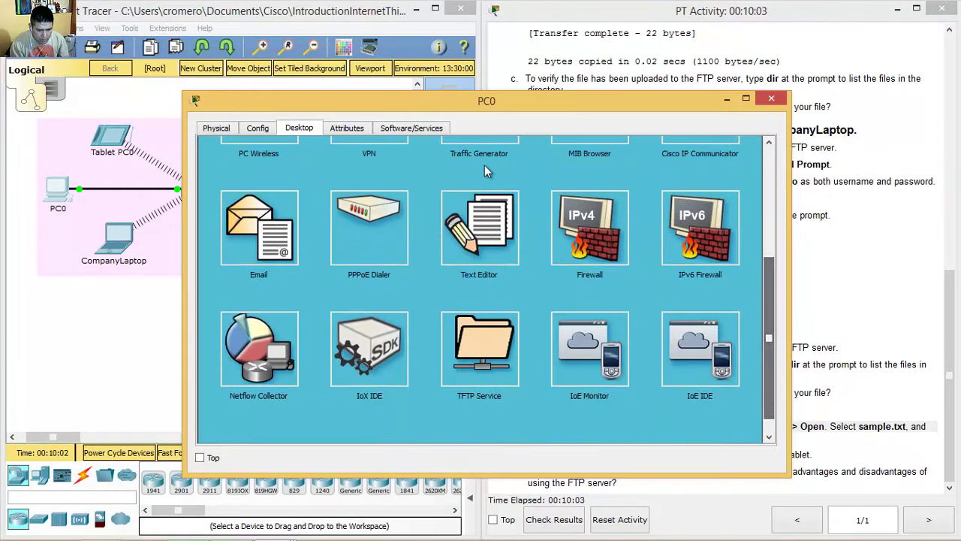
click(480, 225)
key(alt+f)
key(Down)
key(Return)
key(Down)
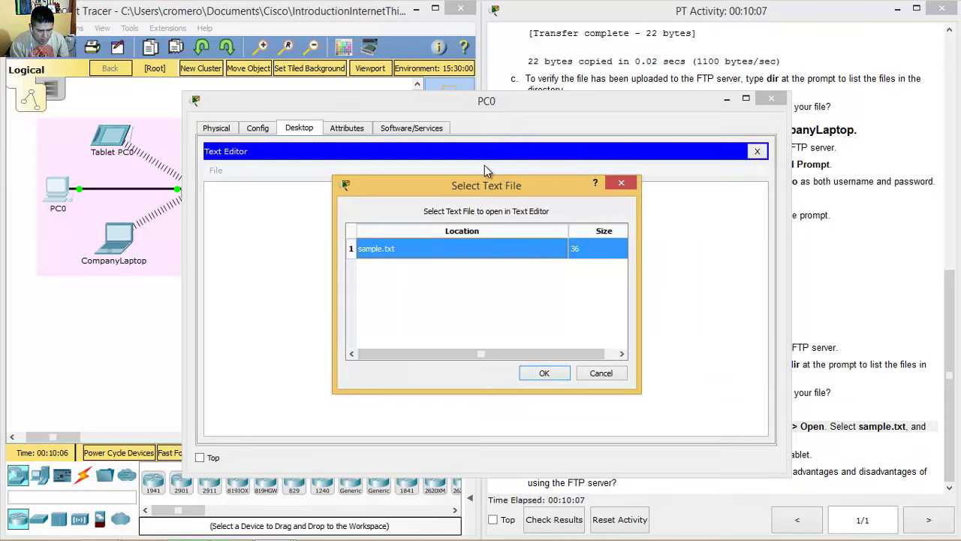
key(Tab)
key(Return)
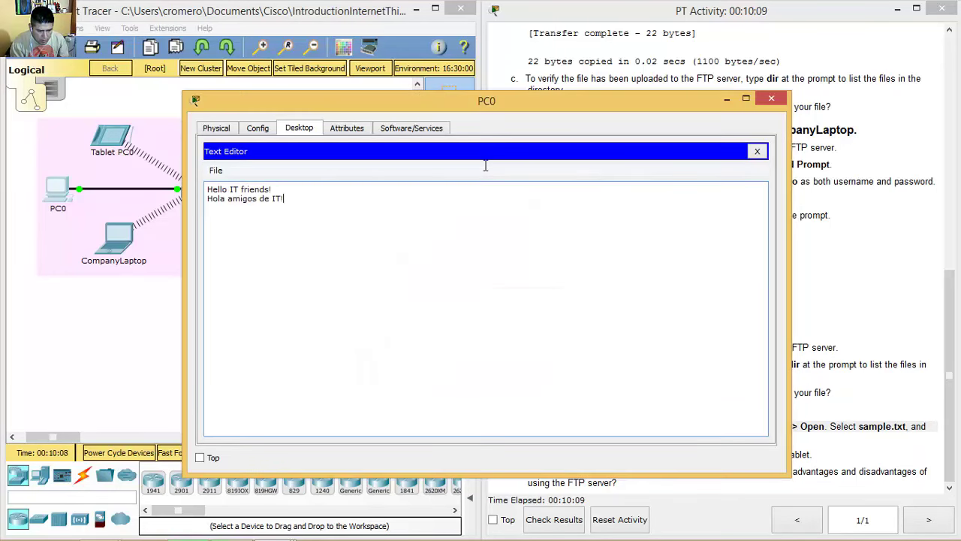
key(ctrl+a)
key(alt+F4)
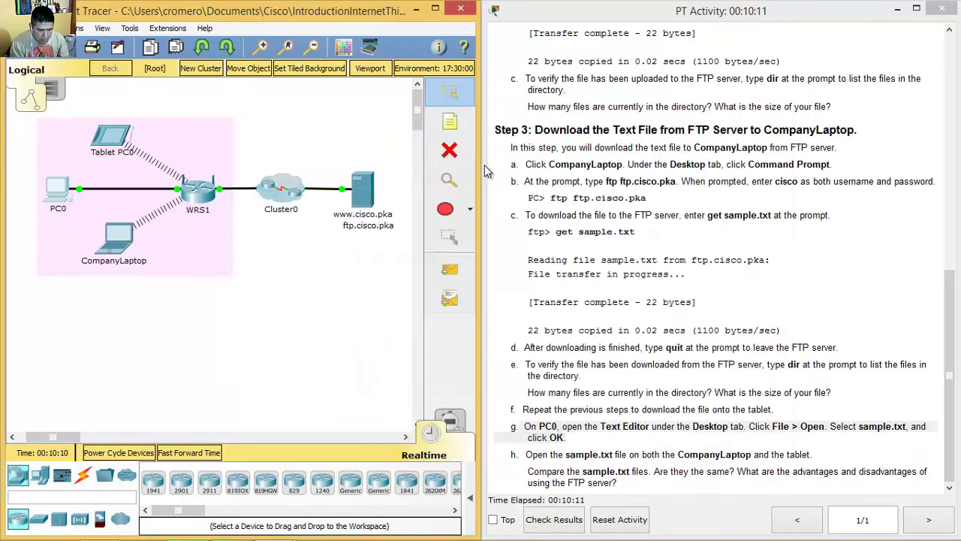
click(485, 167)
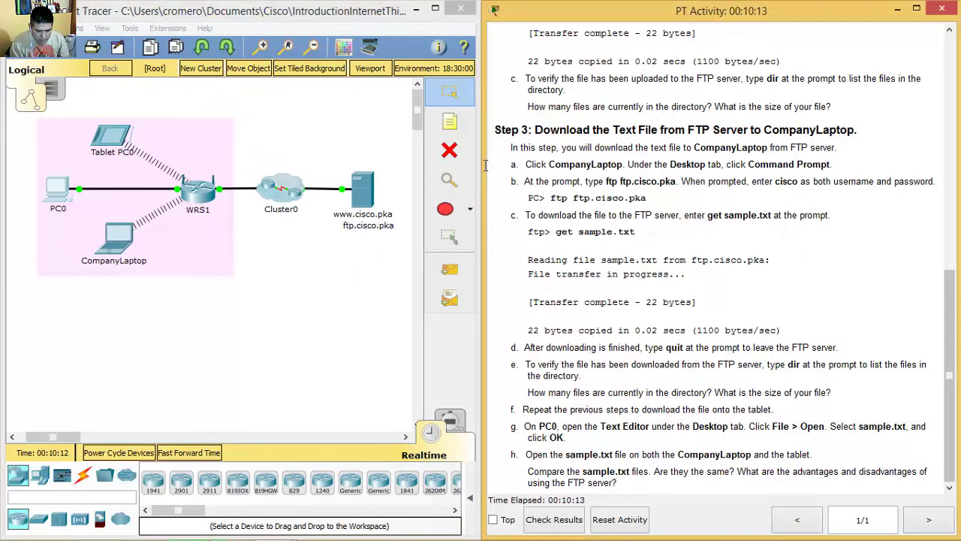
drag(526, 454, 812, 454)
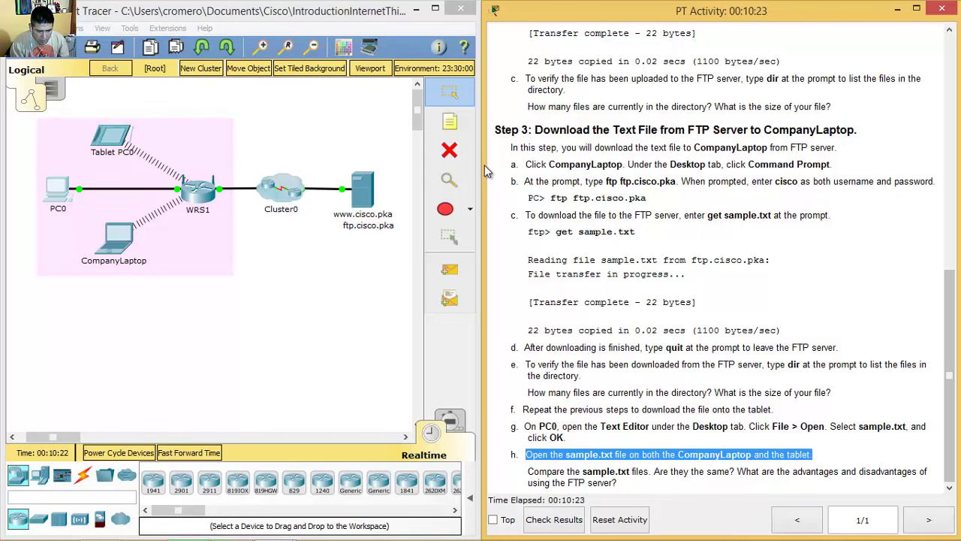
Step: Open sample.txt in CompanyLaptop's Text Editor, then close the laptop window
click(484, 172)
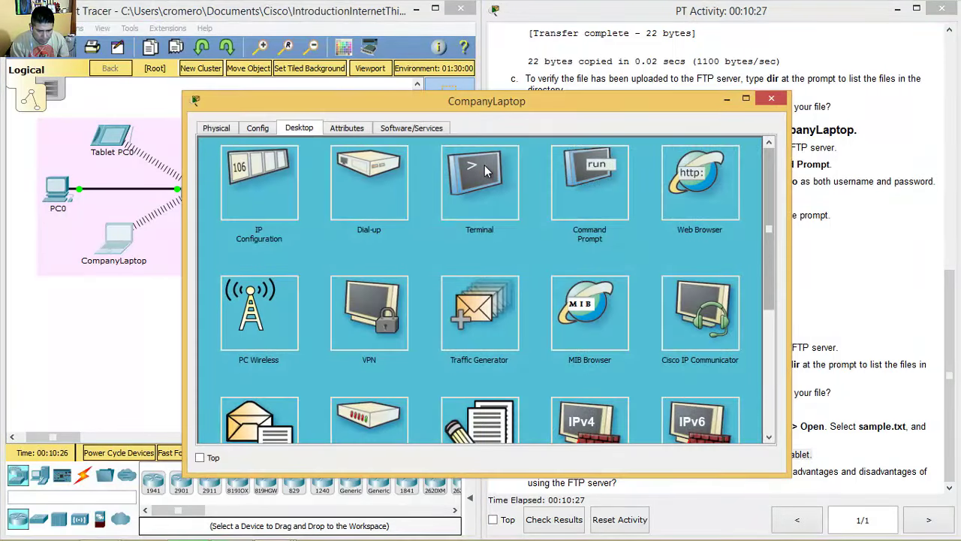
scroll(484, 171, down, 3)
key(alt+f)
key(Down)
key(Return)
key(Down)
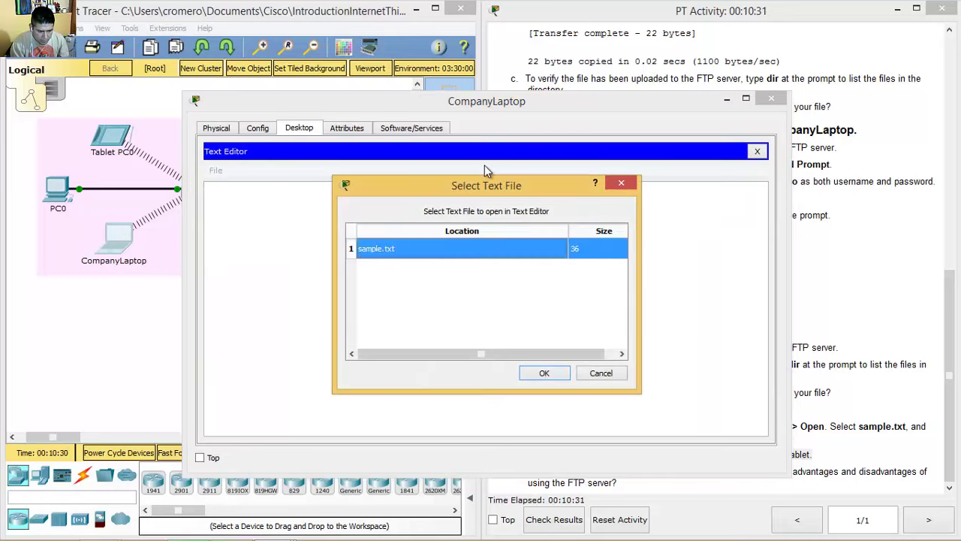
key(Return)
key(ctrl+a)
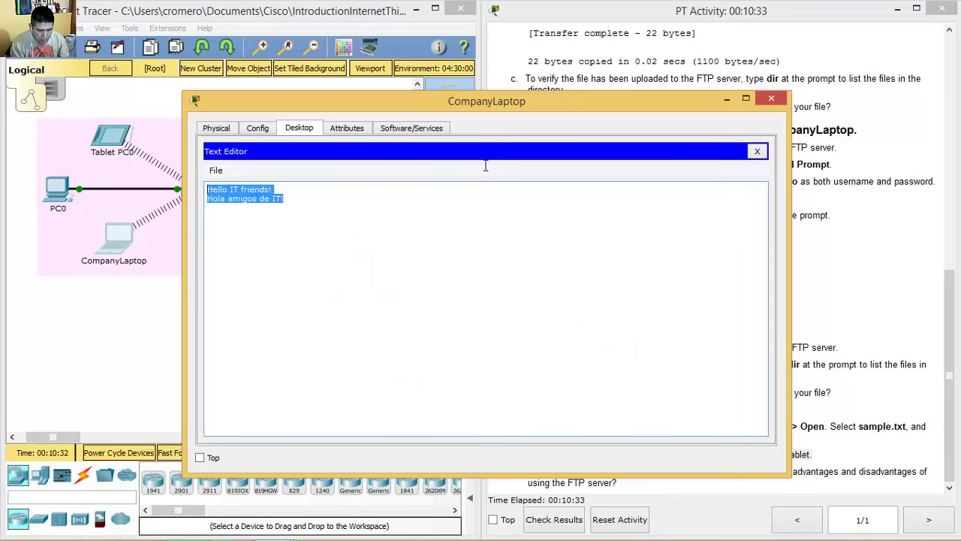
key(alt+F4)
Step: Open sample.txt in Tablet PC0's Text Editor, then close the tablet window
key(Tab)
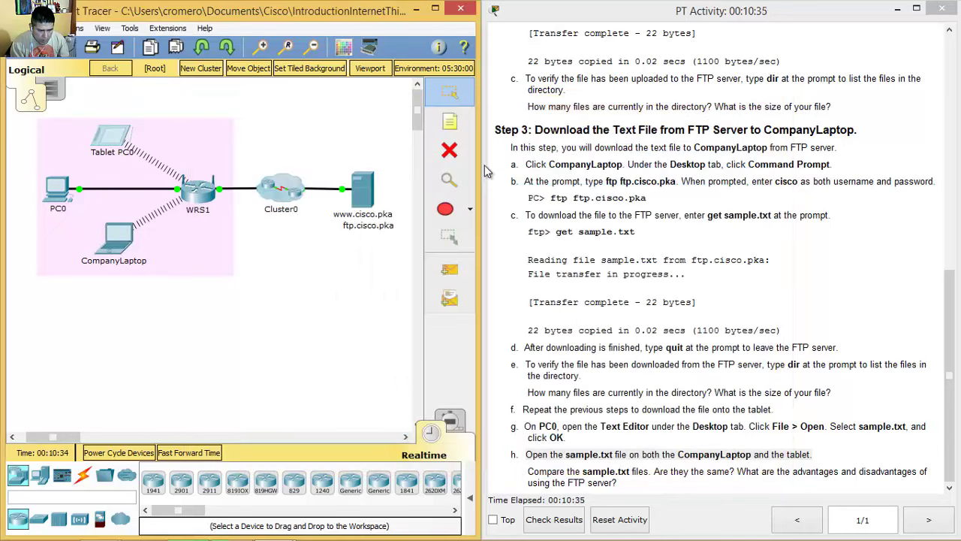
key(Return)
key(Return)
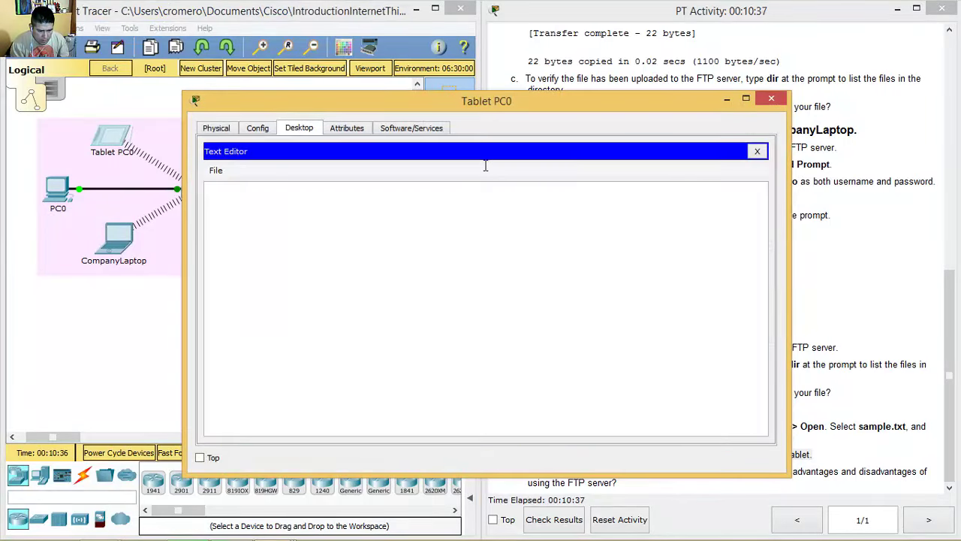
key(alt+f)
key(Down)
key(Return)
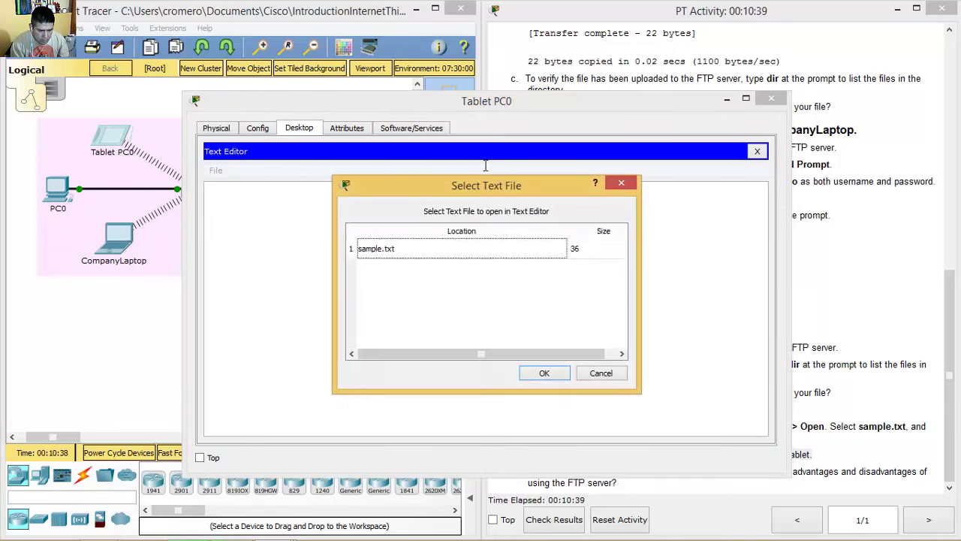
key(Down)
key(Return)
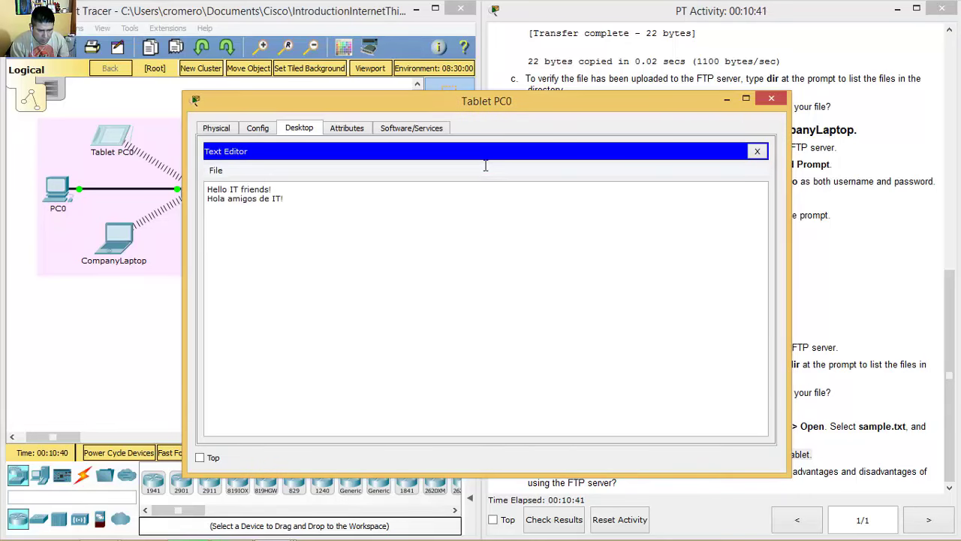
key(alt+F4)
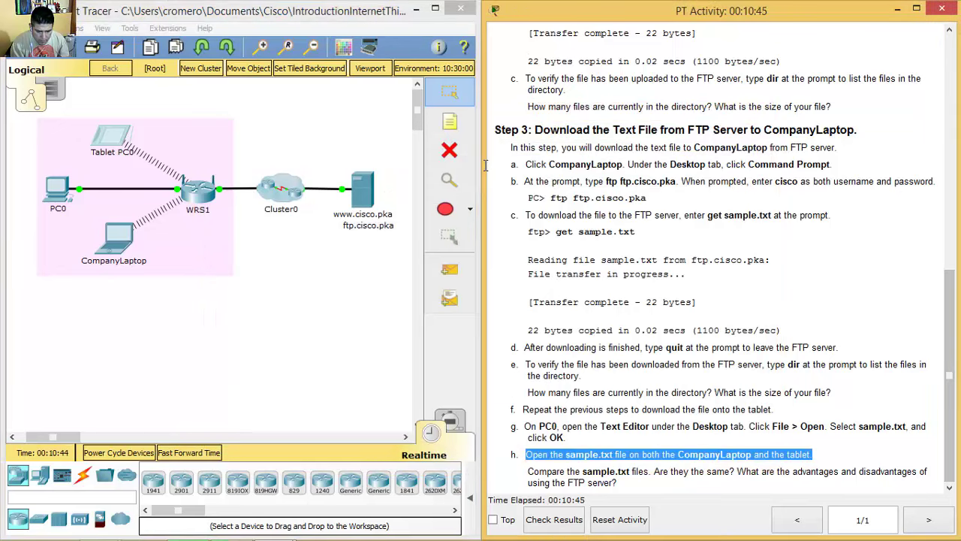
click(485, 165)
drag(533, 471, 617, 483)
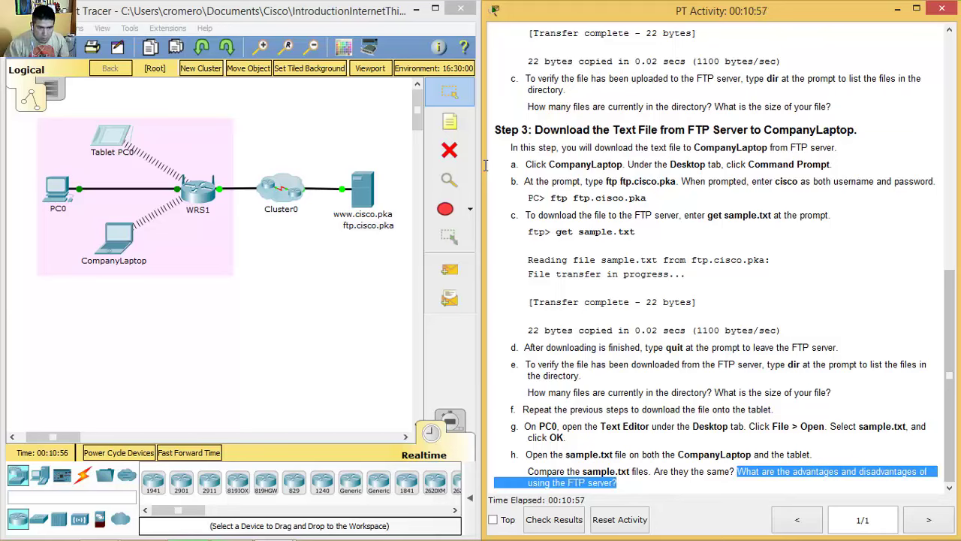
drag(528, 471, 616, 483)
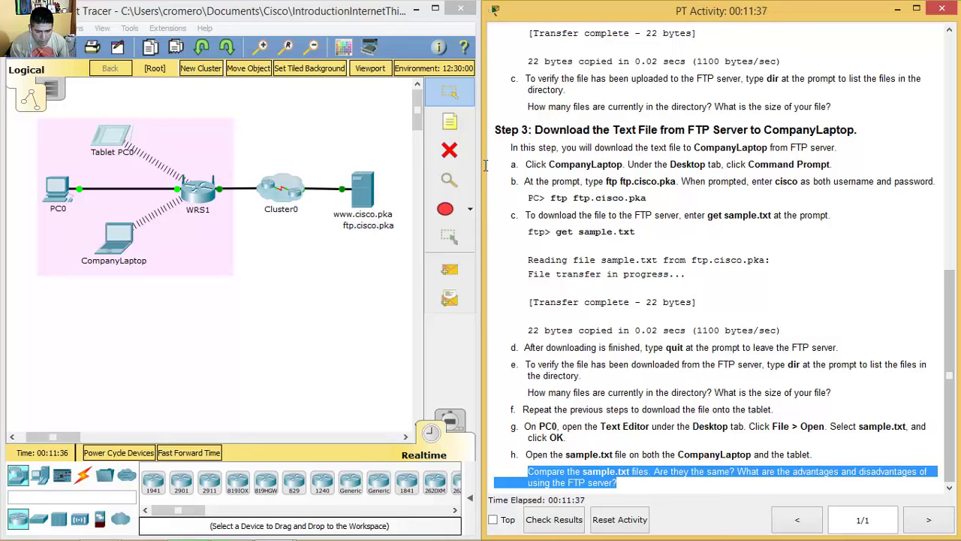
click(486, 165)
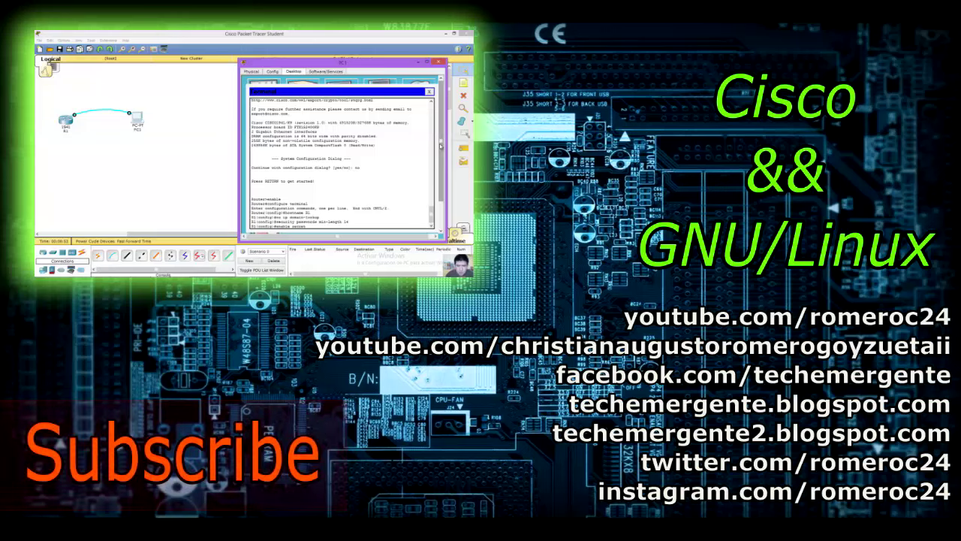